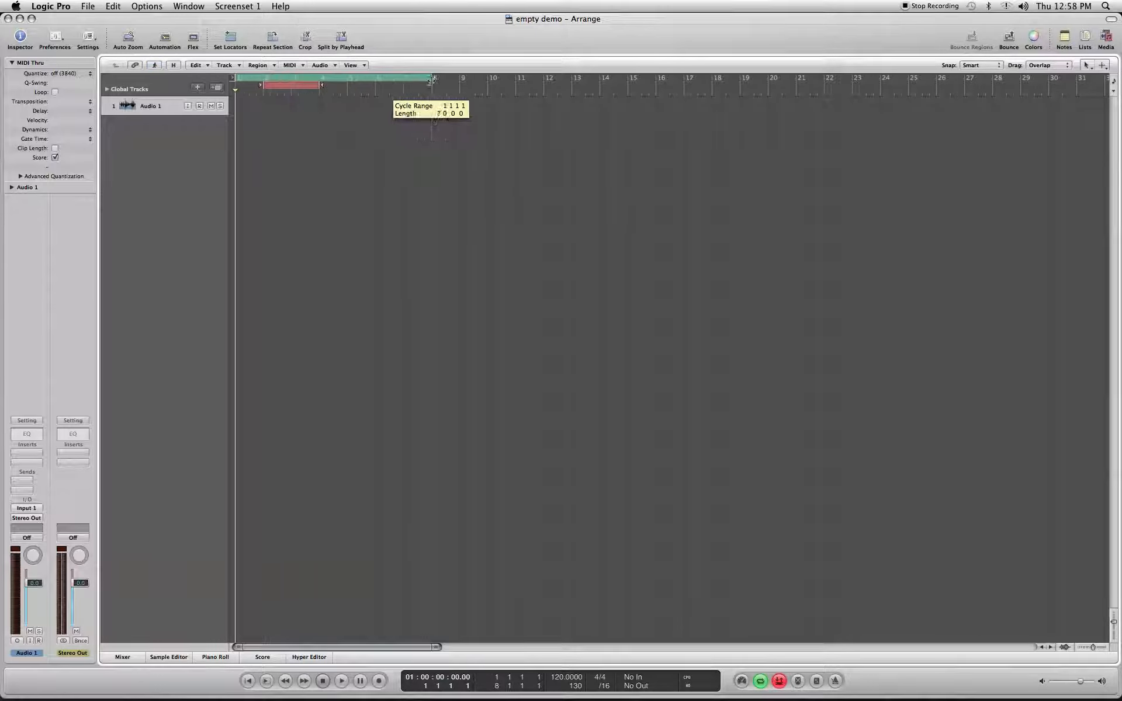
Step: Turn off the cycle and autopunch modes
{"action": "left_click_drag", "start_coordinate": [263, 86], "coordinate": [296, 77]}
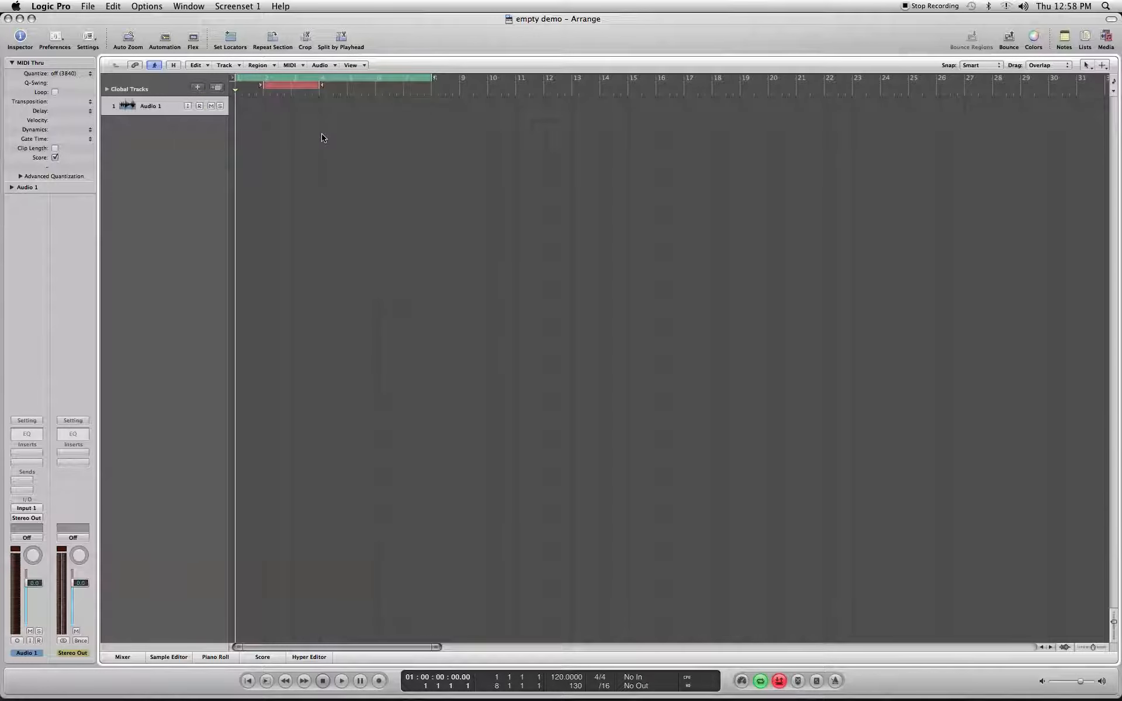
{"action": "left_click", "coordinate": [761, 680]}
{"action": "left_click", "coordinate": [779, 681]}
Step: Switch the metronome click on and back off
{"action": "left_click", "coordinate": [839, 684]}
{"action": "left_click", "coordinate": [839, 684]}
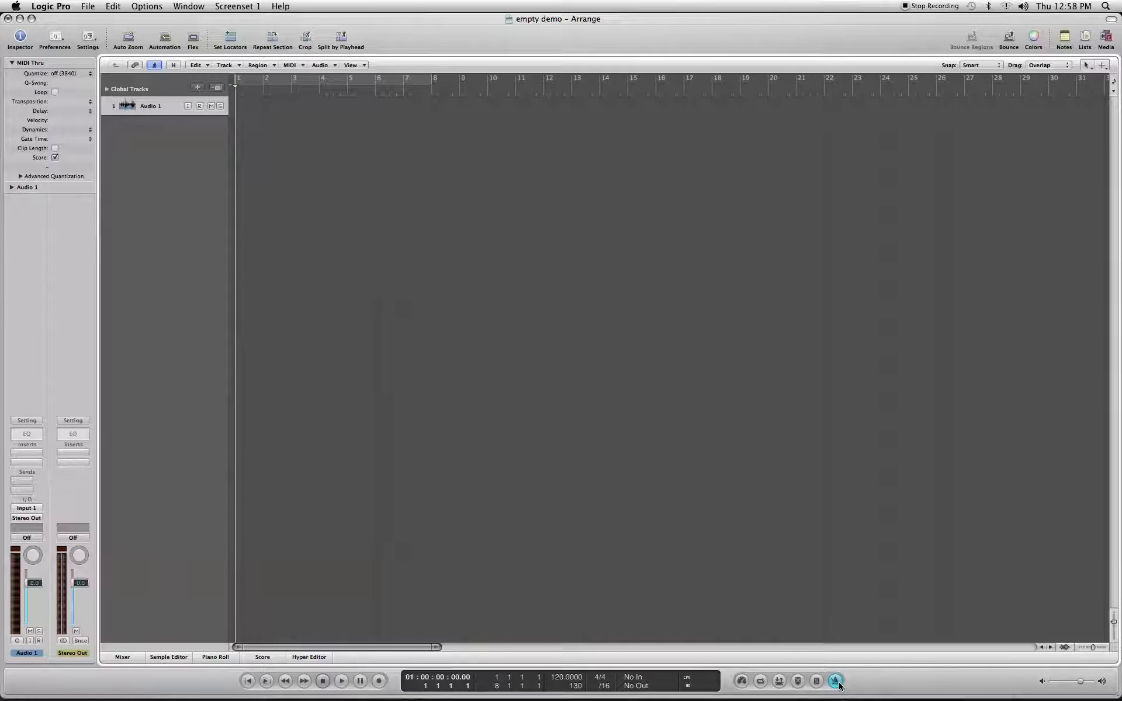
{"action": "left_click", "coordinate": [837, 682]}
Step: Set the project tempo to 90 BPM, and return it to 120 BPM
{"action": "left_click_drag", "start_coordinate": [559, 679], "coordinate": [559, 700]}
{"action": "double_click", "coordinate": [567, 677]}
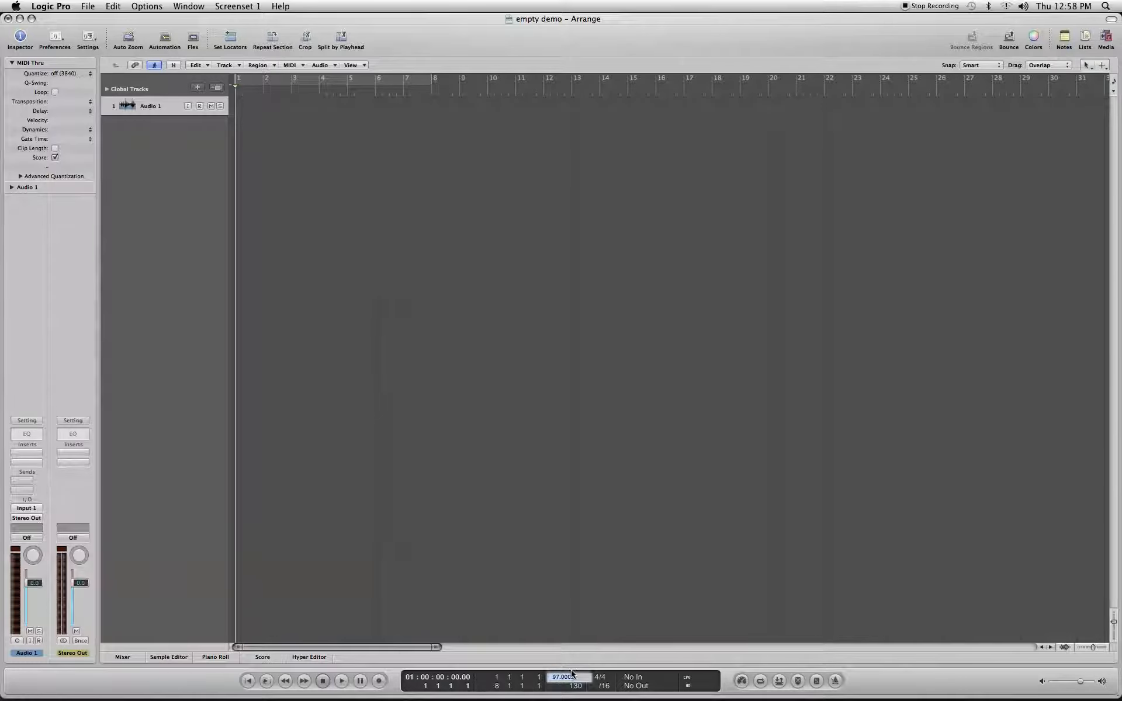
{"action": "type", "text": "90"}
{"action": "key", "text": "Return"}
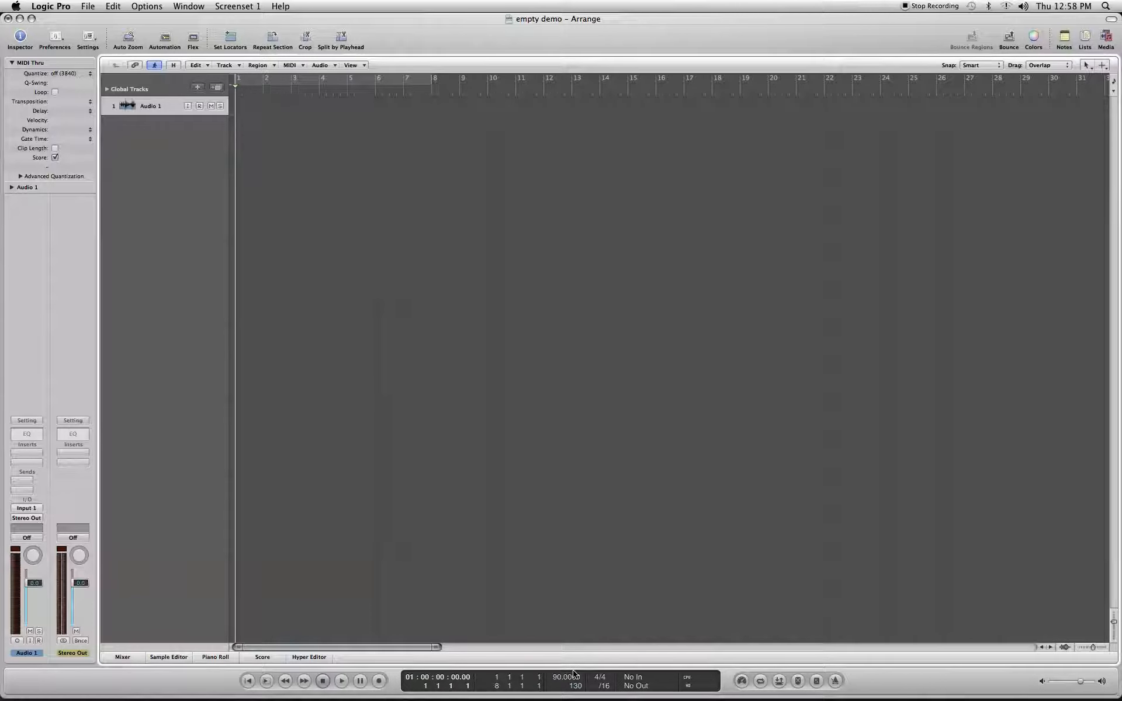
{"action": "double_click", "coordinate": [559, 678]}
{"action": "type", "text": "120"}
{"action": "key", "text": "Return"}
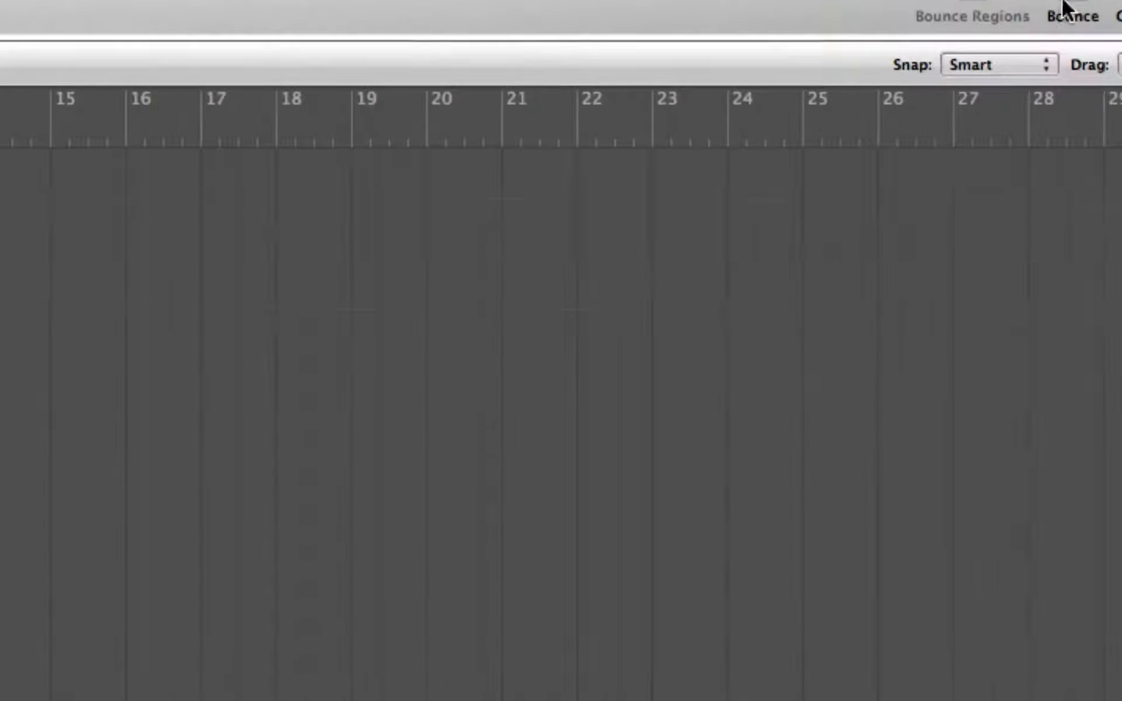
Step: Review the available Snap and Drag mode options of the Arrange area
{"action": "left_click", "coordinate": [995, 171]}
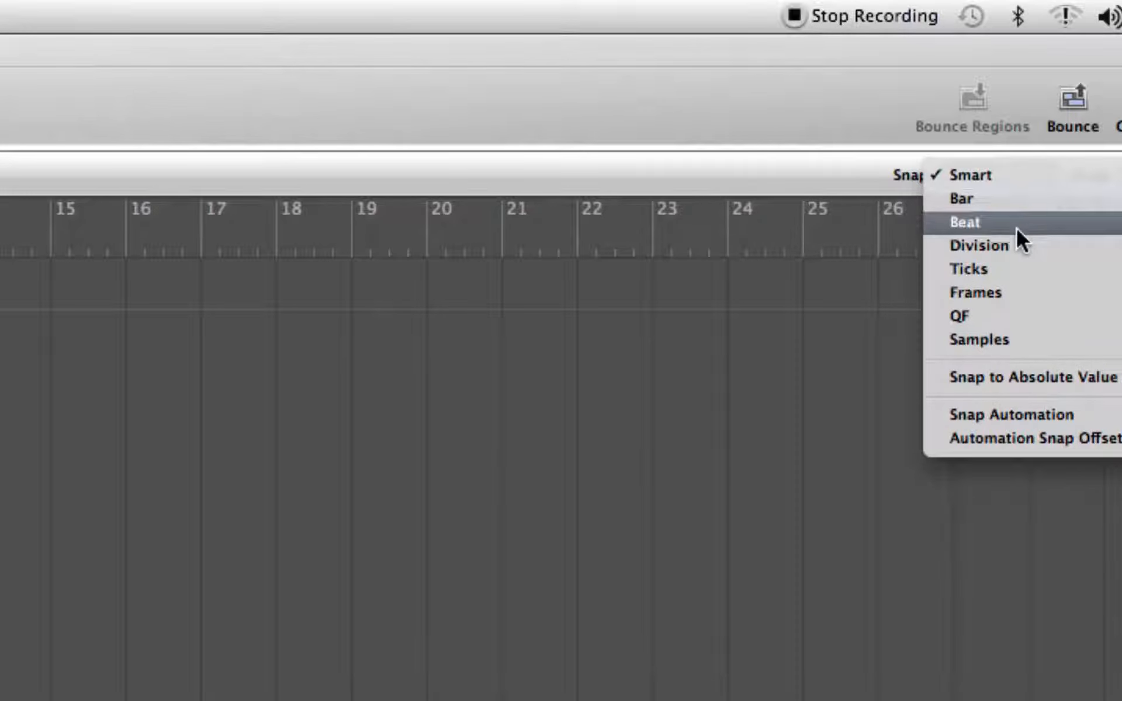
{"action": "left_click", "coordinate": [993, 177]}
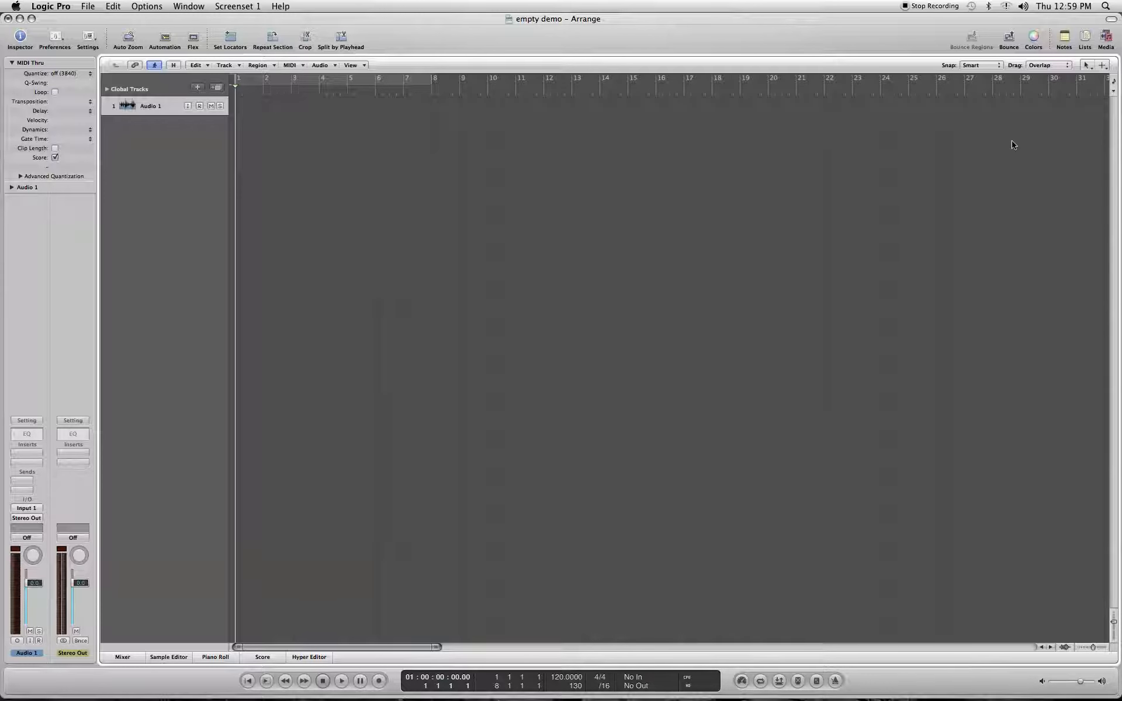
{"action": "left_click", "coordinate": [1046, 65]}
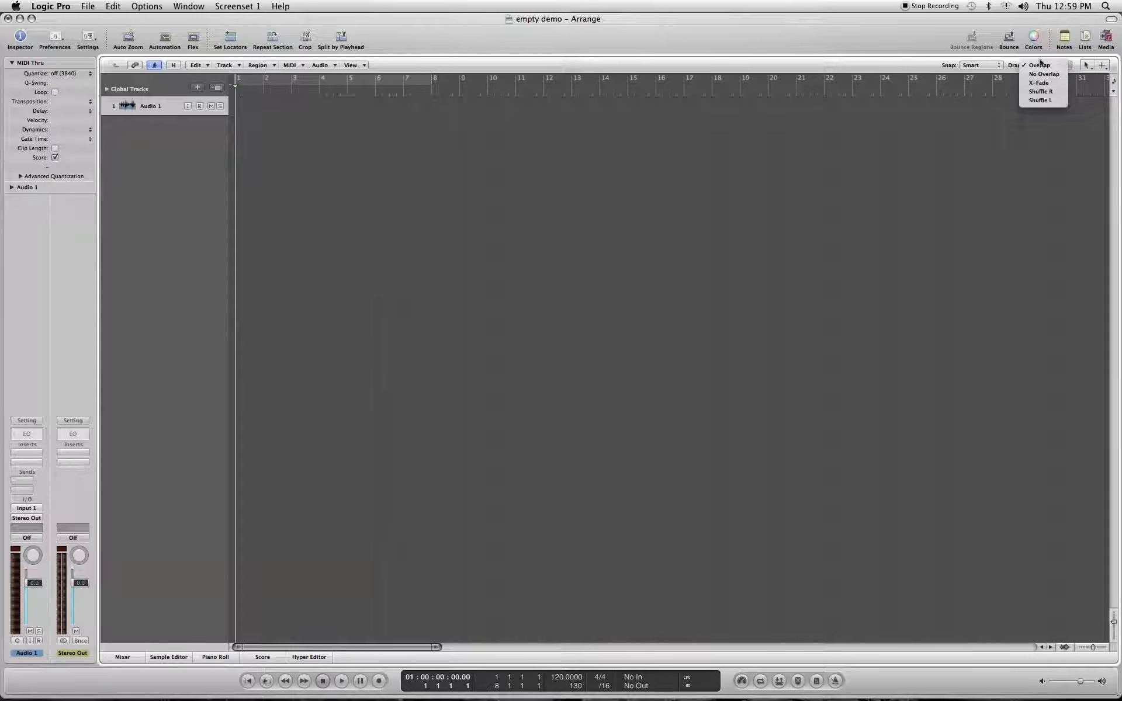
{"action": "left_click", "coordinate": [1022, 119]}
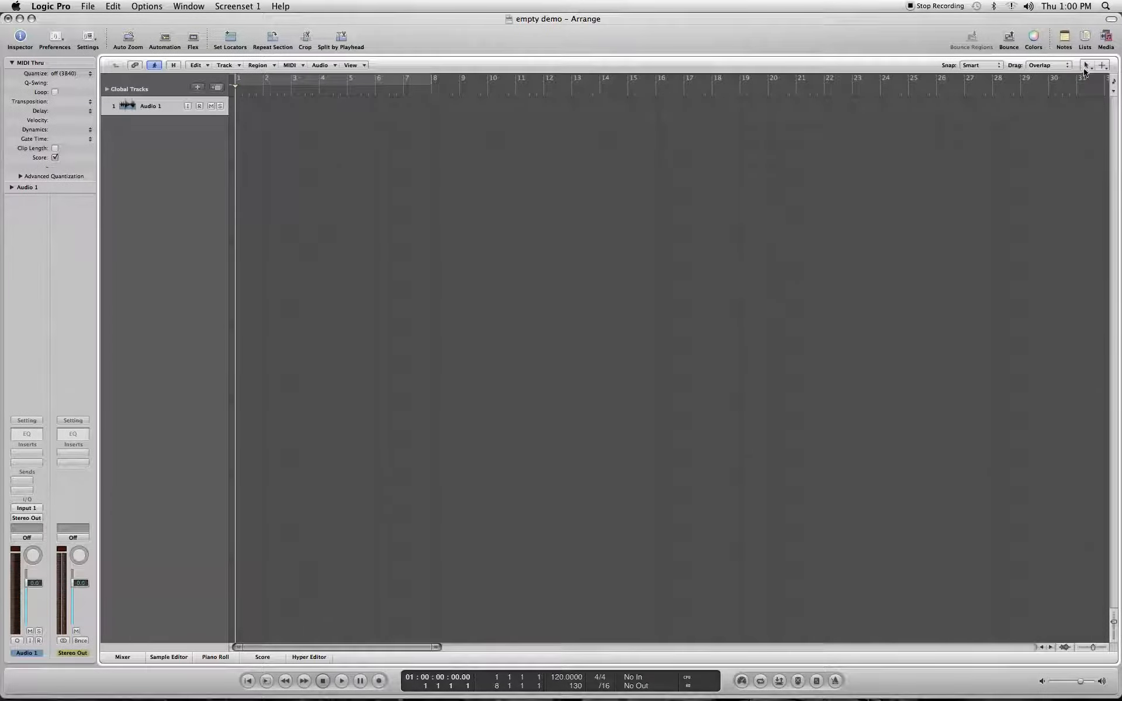
Step: Review the tools that can be assigned as the primary and the Command-key tool
{"action": "left_click", "coordinate": [1085, 66]}
{"action": "left_click", "coordinate": [1085, 79]}
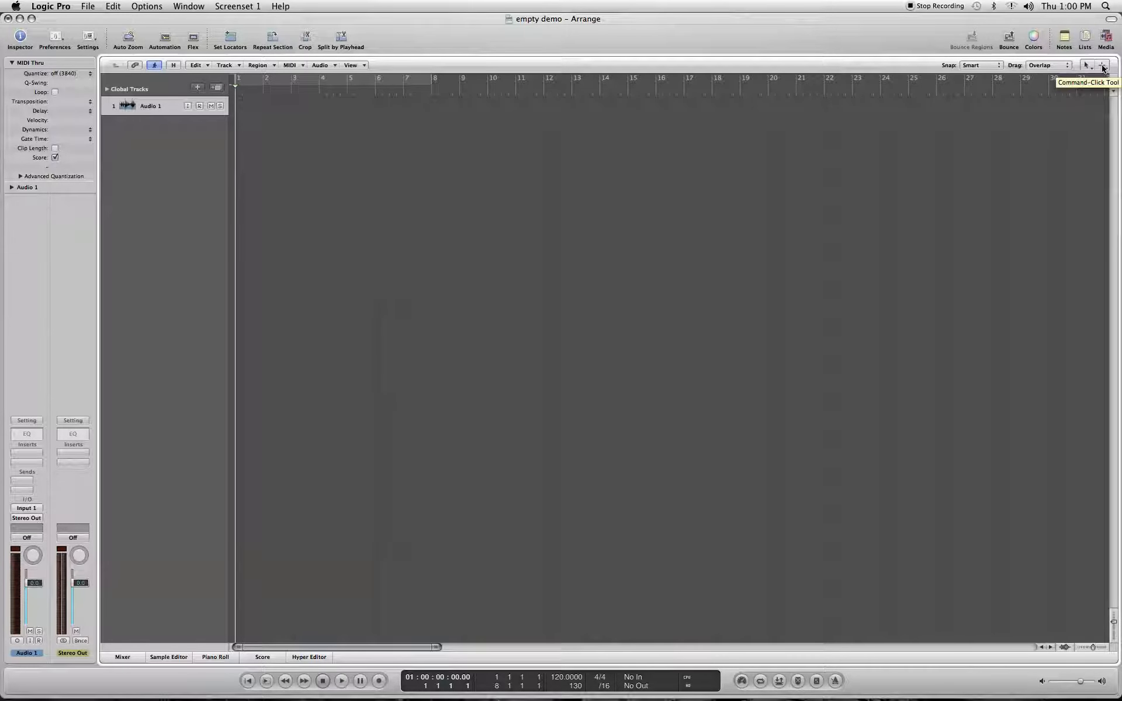
{"action": "left_click", "coordinate": [1103, 66]}
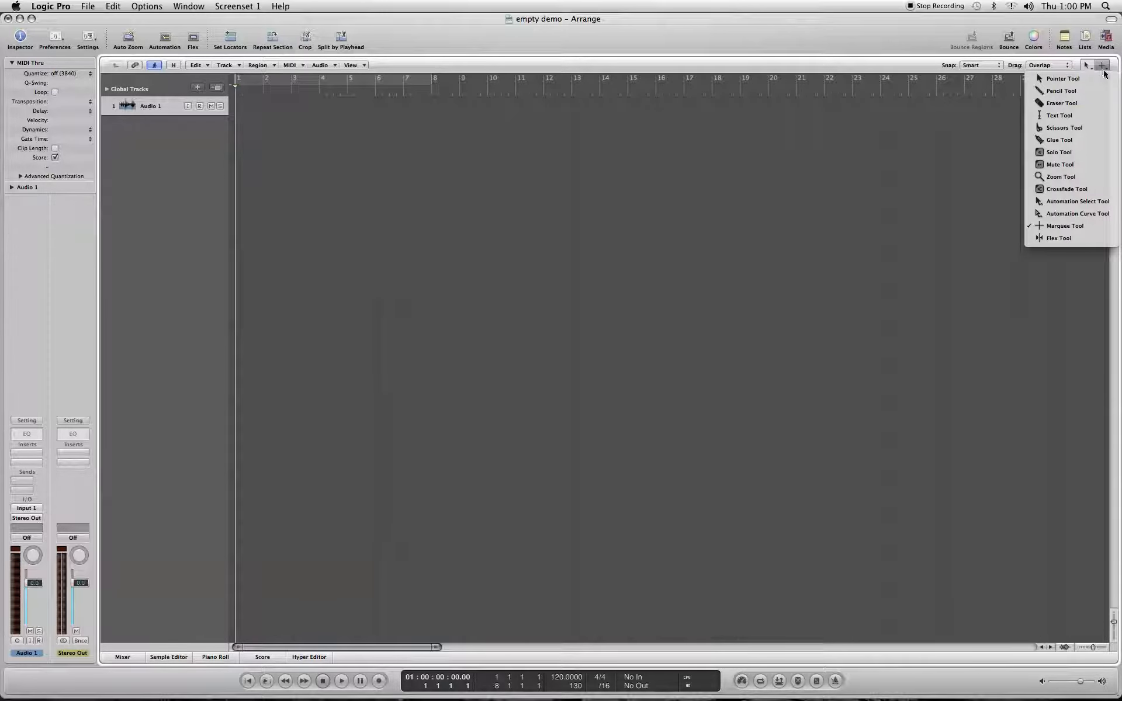
{"action": "left_click", "coordinate": [1104, 69]}
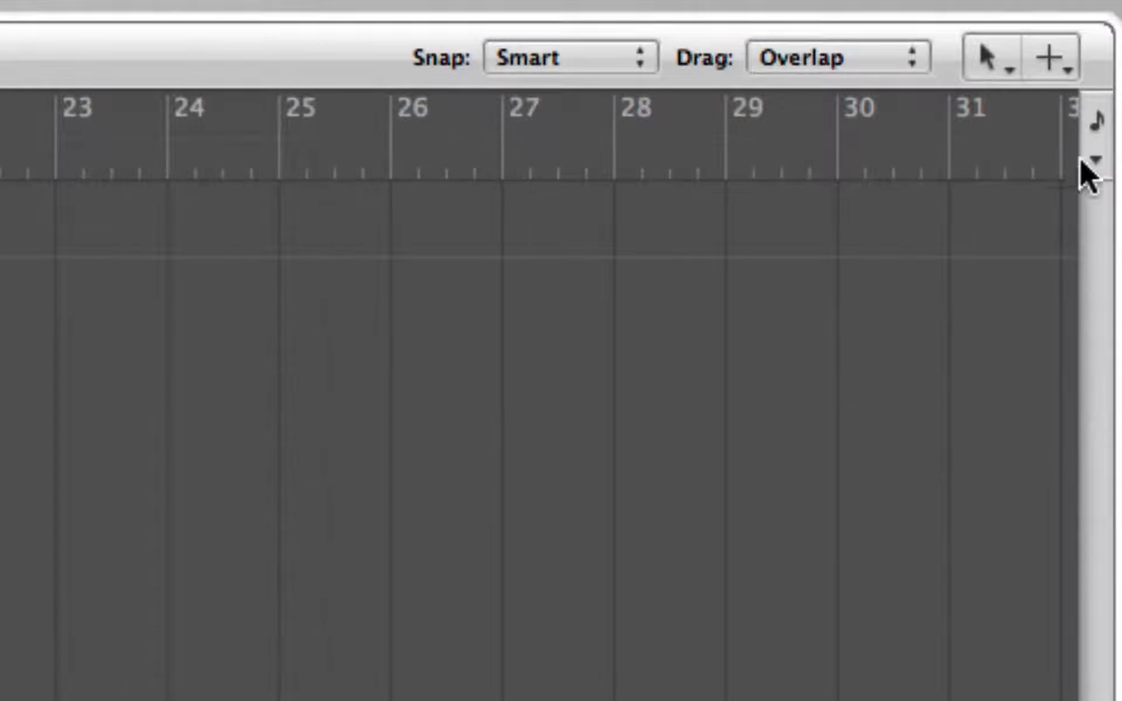
Step: Examine the bar ruler's display options, and choose the Marquee Tool as the Command-key tool
{"action": "left_click", "coordinate": [1094, 158]}
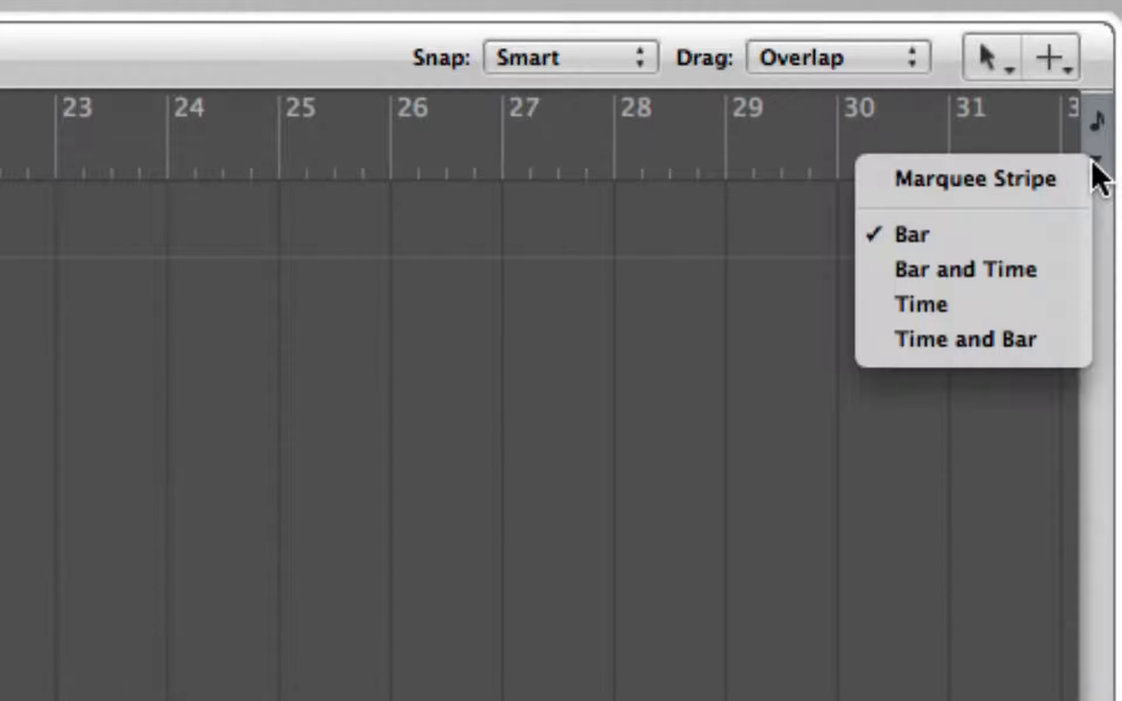
{"action": "left_click", "coordinate": [1047, 125]}
{"action": "left_click", "coordinate": [921, 60]}
{"action": "left_click", "coordinate": [921, 60]}
{"action": "left_click", "coordinate": [1071, 69]}
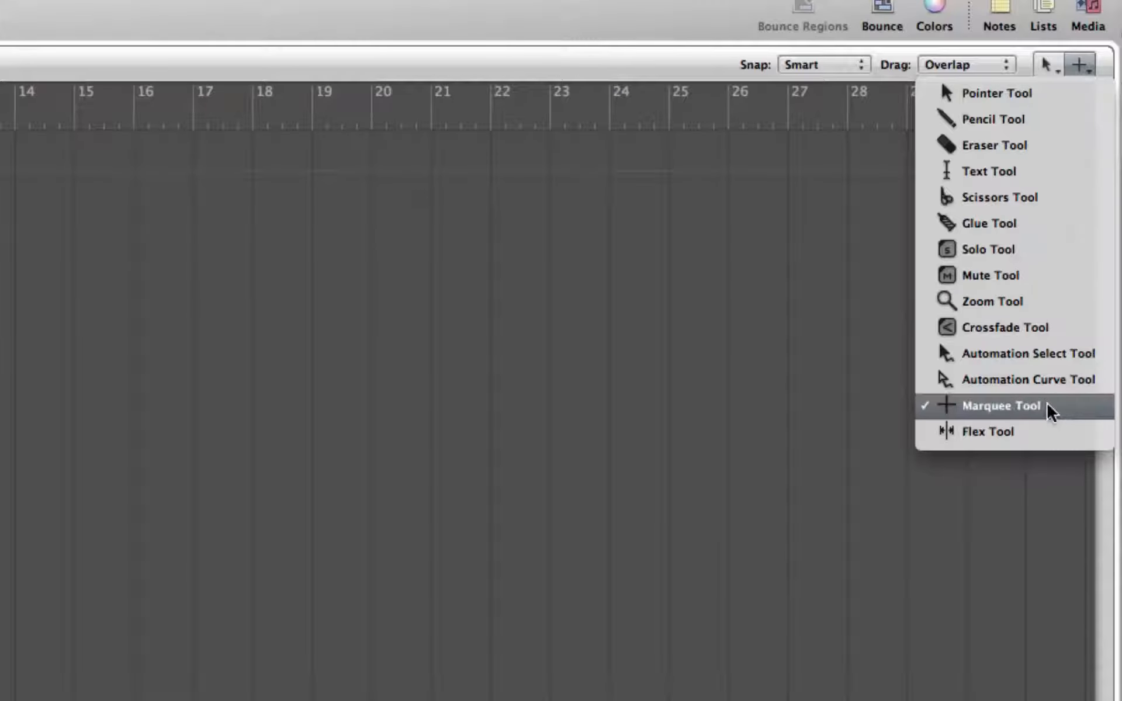
{"action": "left_click", "coordinate": [1051, 416]}
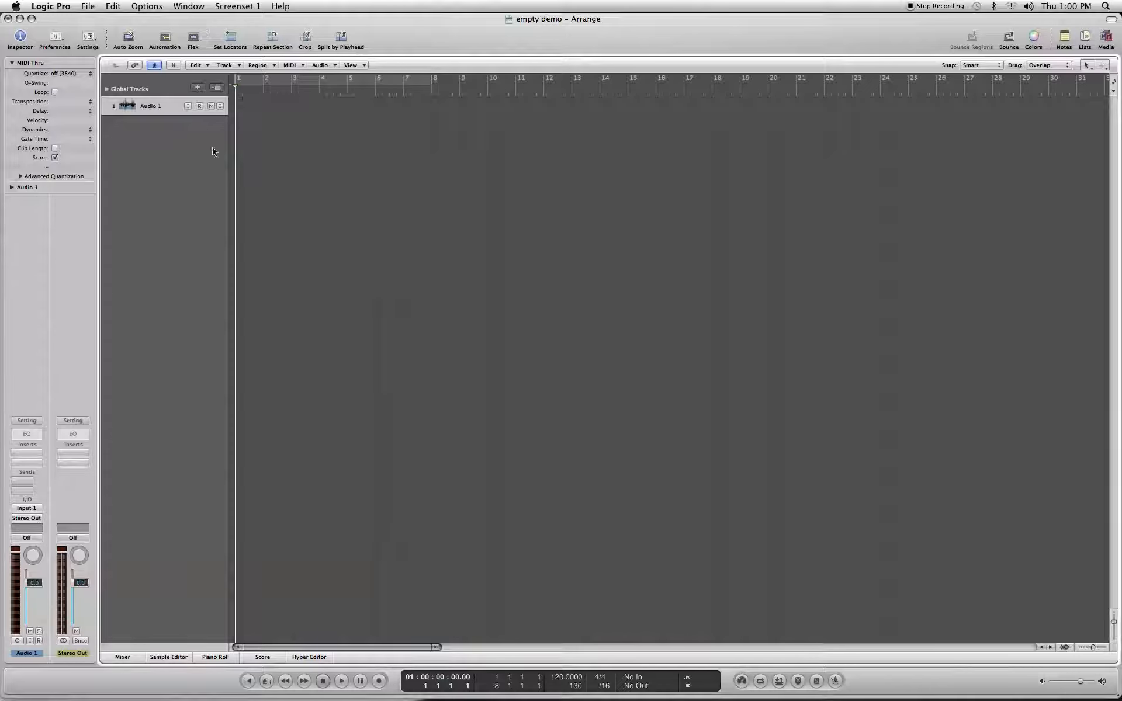
Step: Add four more audio tracks below Audio 1 in the track list
{"action": "double_click", "coordinate": [167, 139]}
{"action": "double_click", "coordinate": [168, 168]}
{"action": "double_click", "coordinate": [168, 190]}
{"action": "double_click", "coordinate": [158, 226]}
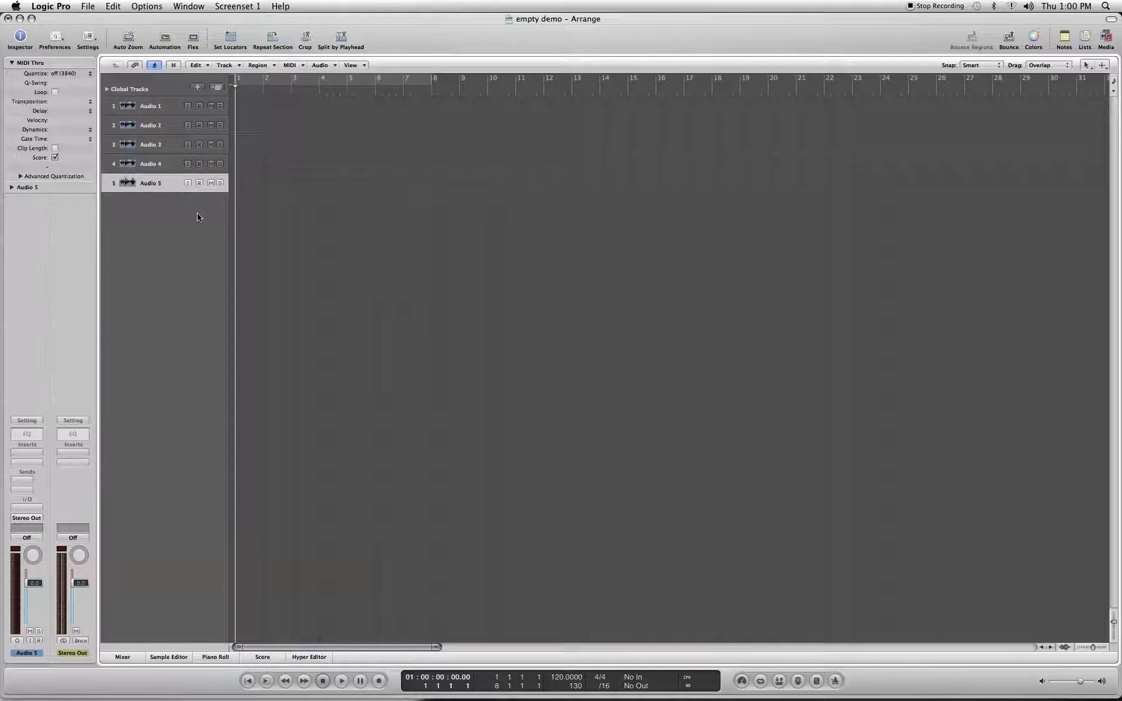
Step: Delete the four added audio tracks, leaving only Audio 1, and undo and redo the last deletion
{"action": "key", "text": "super+BackSpace"}
{"action": "key", "text": "super+BackSpace"}
{"action": "key", "text": "super+BackSpace"}
{"action": "key", "text": "super+BackSpace"}
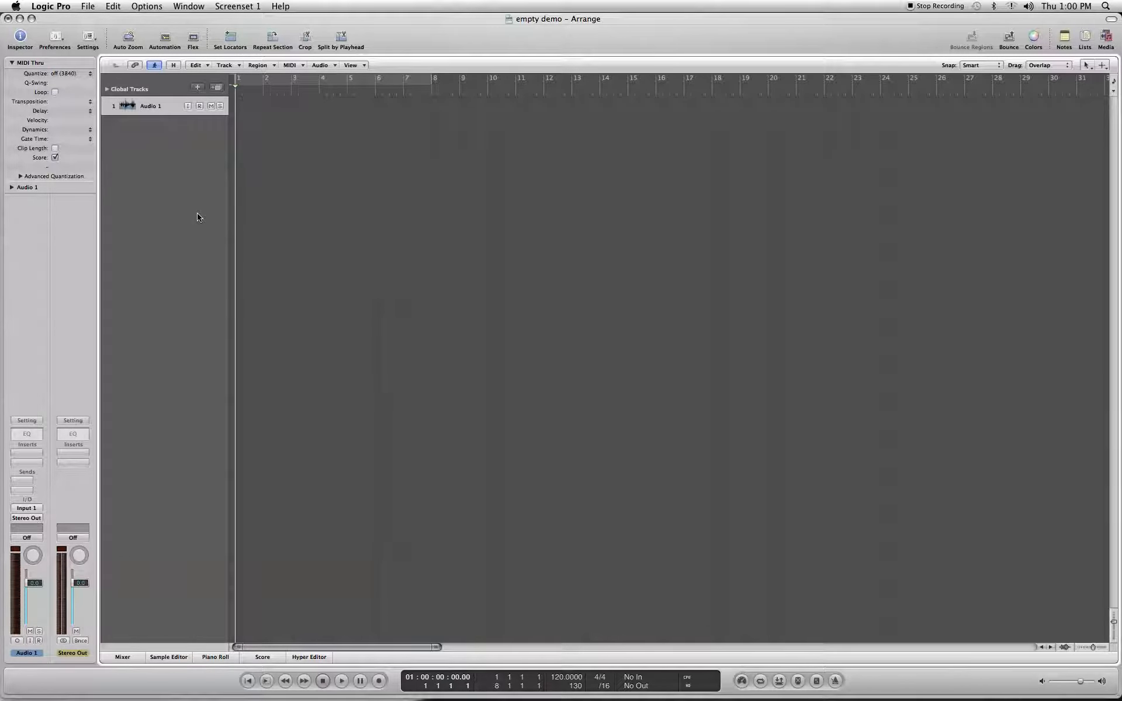
{"action": "key", "text": "super+z"}
{"action": "key", "text": "super+shift+z"}
Step: Examine the New Tracks dialog's options and cancel it without creating a track
{"action": "left_click", "coordinate": [198, 88]}
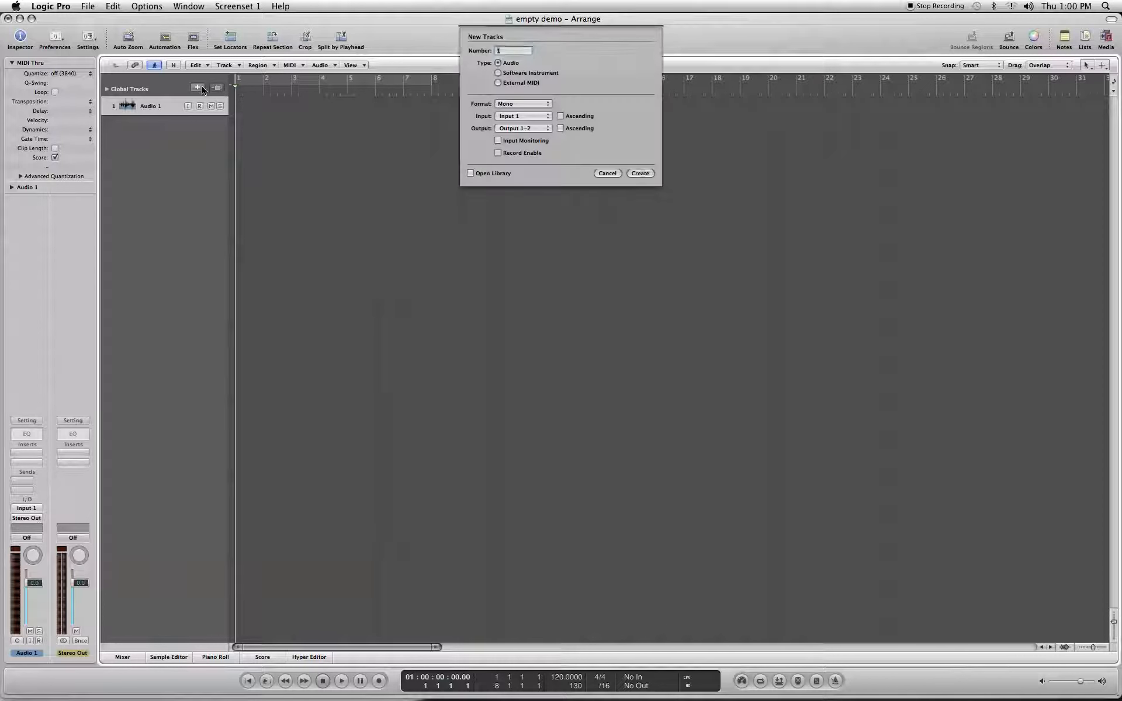
{"action": "left_click", "coordinate": [605, 174]}
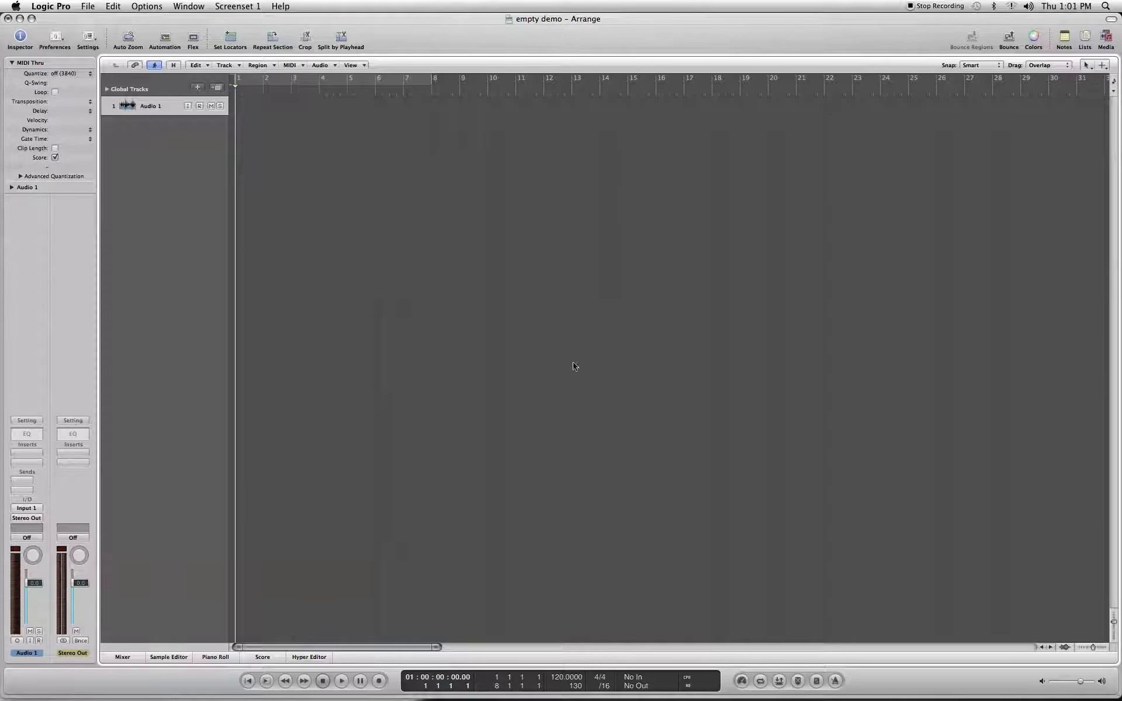
Step: Add the Apple Loop 2-Step Freak Beat 02 from the Beats category to a new track at bar 1, declining its tempo information
{"action": "left_click", "coordinate": [1106, 37]}
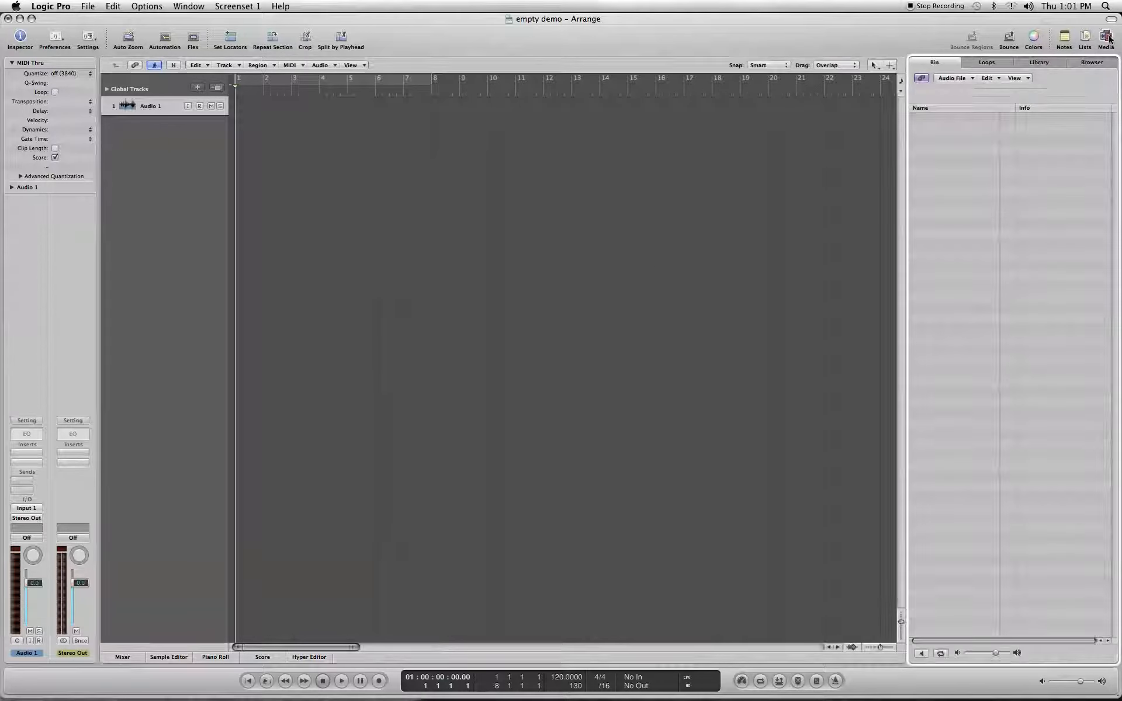
{"action": "left_click", "coordinate": [982, 64]}
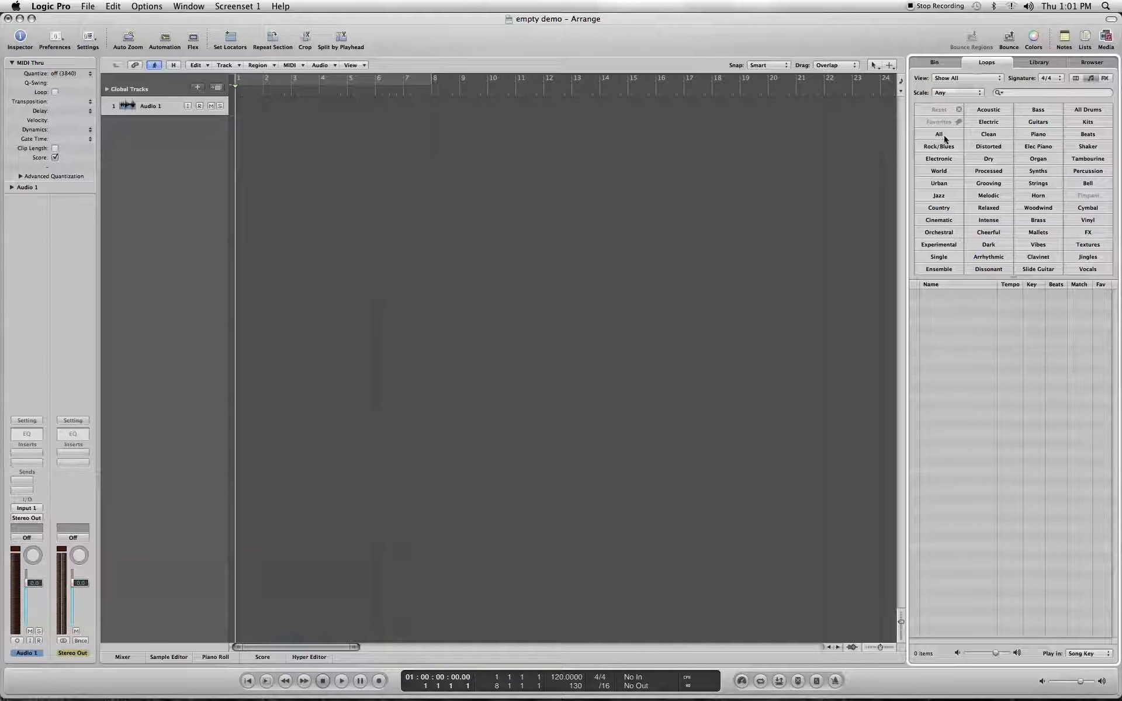
{"action": "left_click", "coordinate": [1100, 136]}
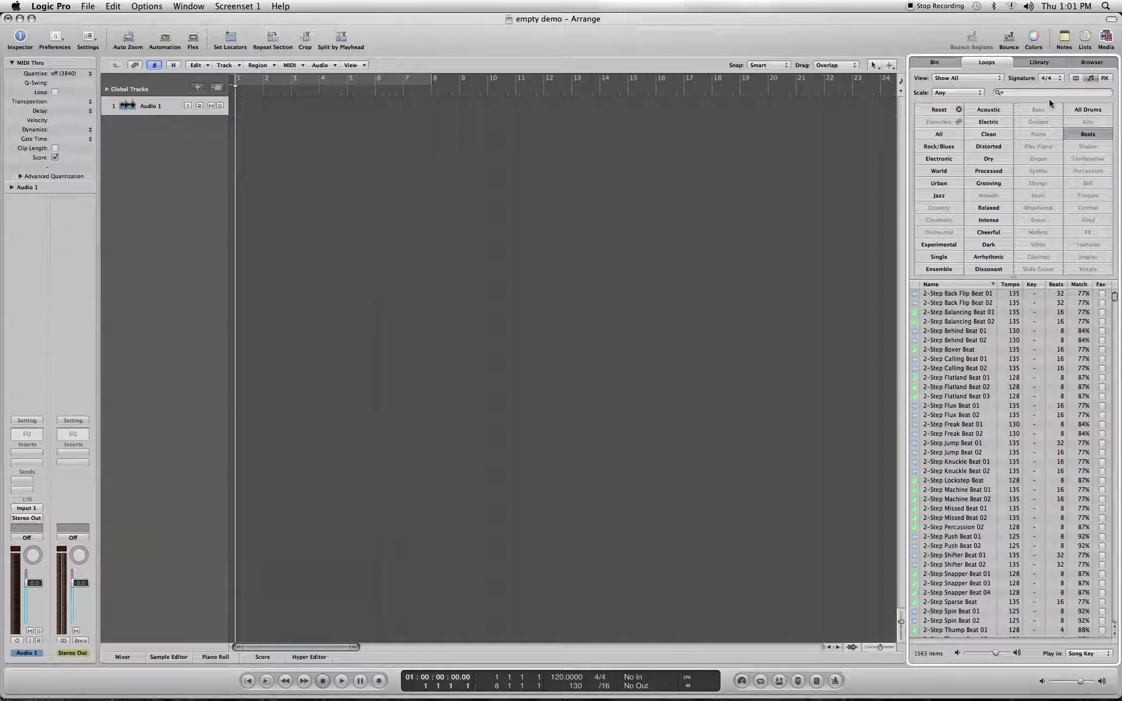
{"action": "left_click_drag", "start_coordinate": [958, 435], "coordinate": [250, 143]}
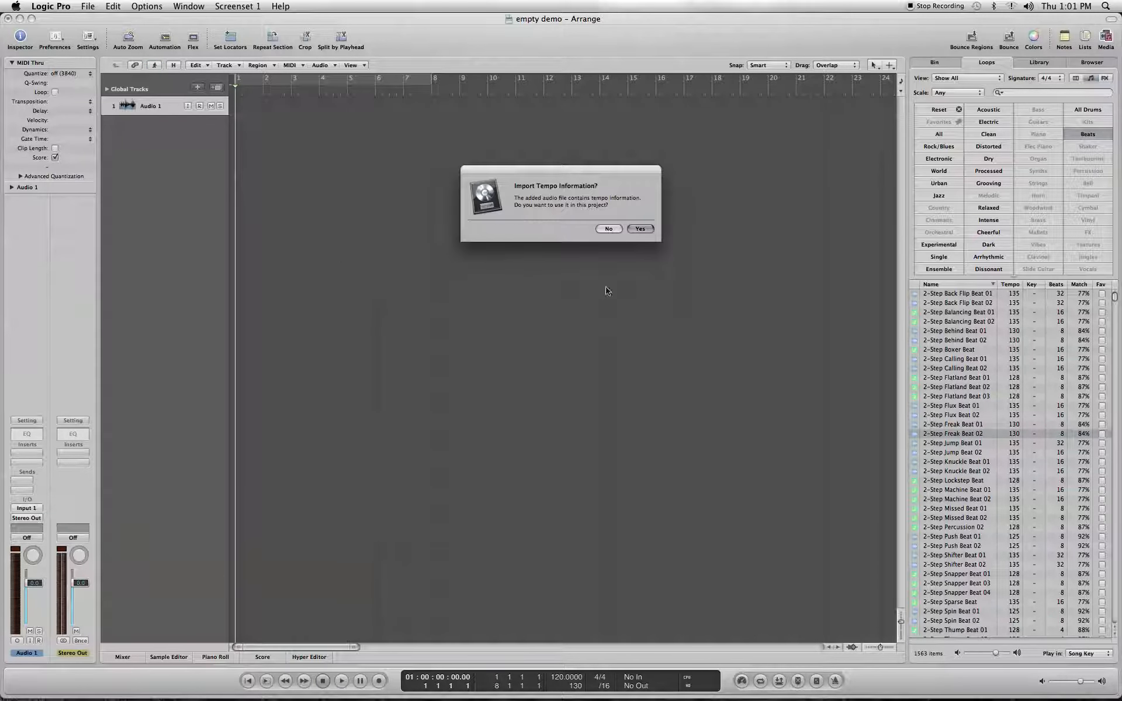
{"action": "left_click", "coordinate": [609, 229]}
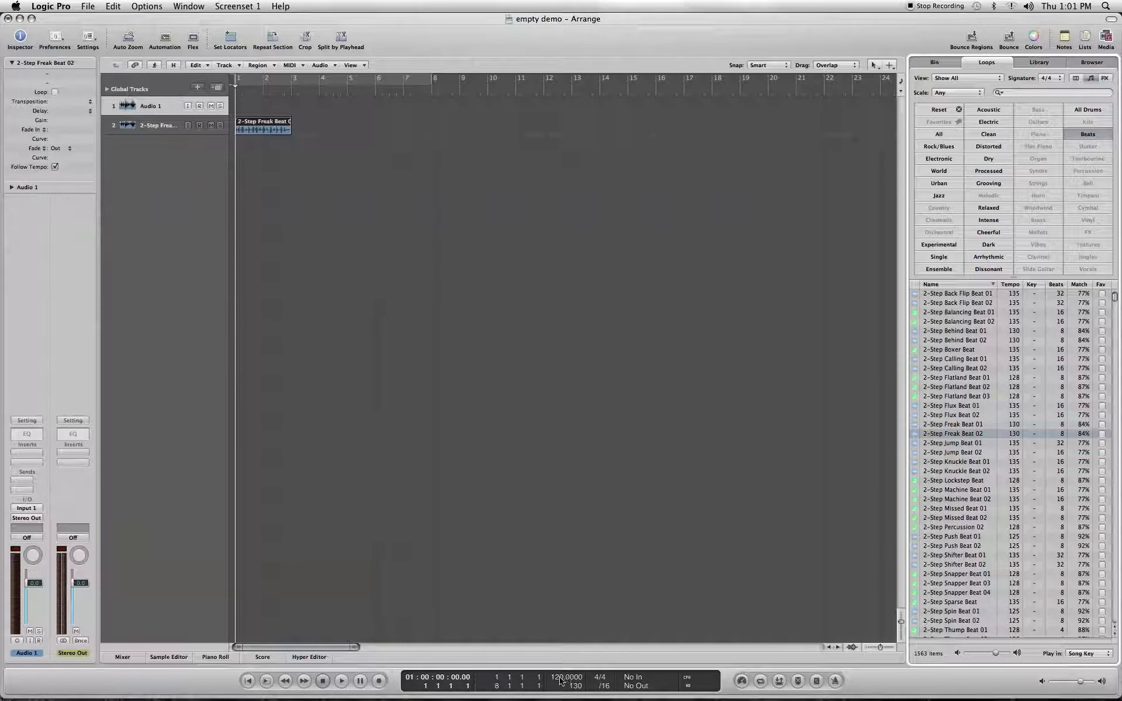
Step: Set a cycle range over the loop from bar 1 to bar 3, and play it back
{"action": "left_click_drag", "start_coordinate": [239, 80], "coordinate": [292, 82]}
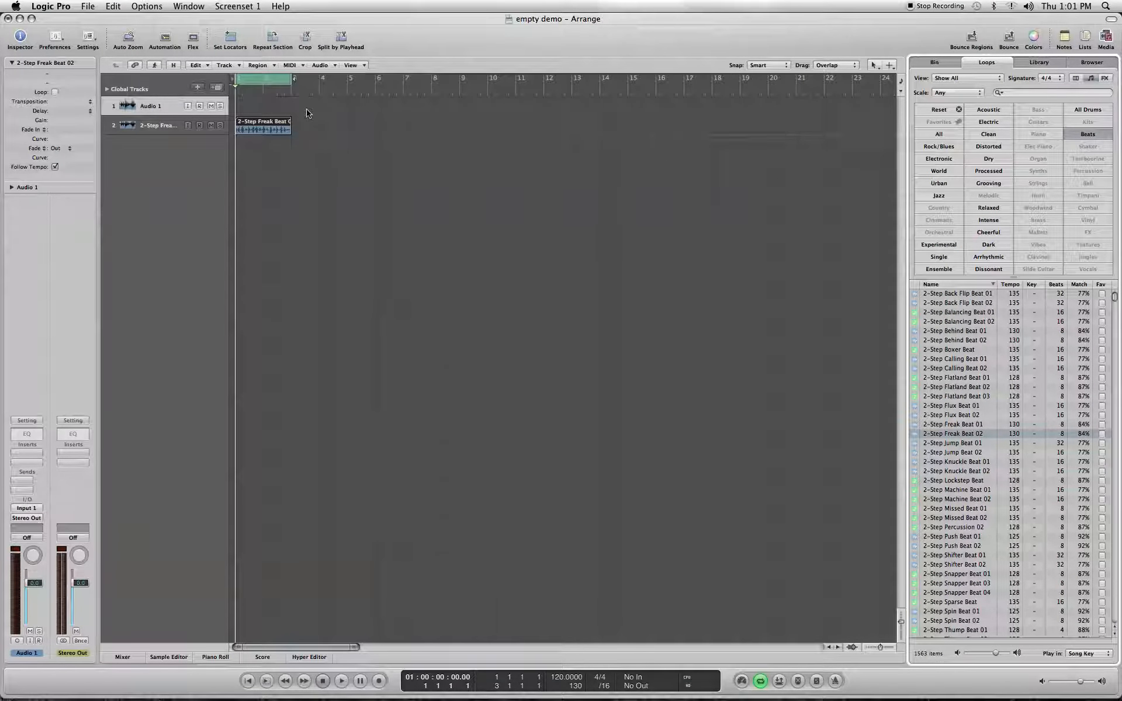
{"action": "left_click", "coordinate": [347, 265]}
{"action": "key", "text": "space"}
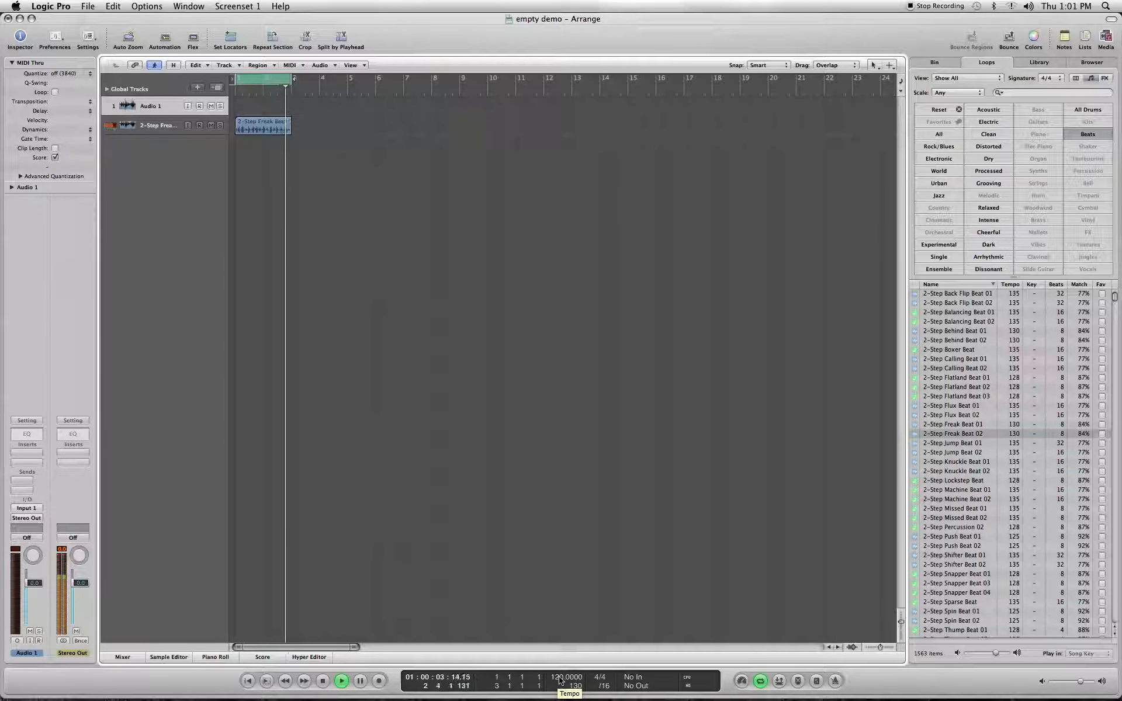
{"action": "key", "text": "space"}
Step: Set the project tempo to 130 BPM and play the cycled beat
{"action": "left_click_drag", "start_coordinate": [559, 681], "coordinate": [560, 667]}
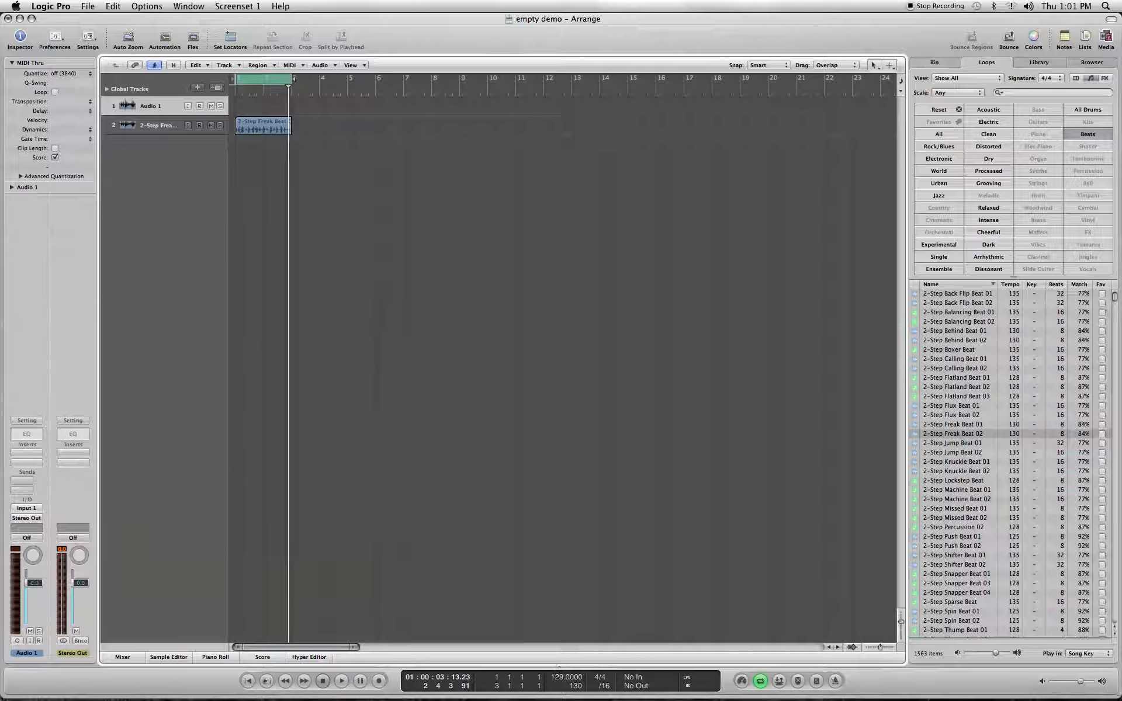
{"action": "double_click", "coordinate": [563, 678]}
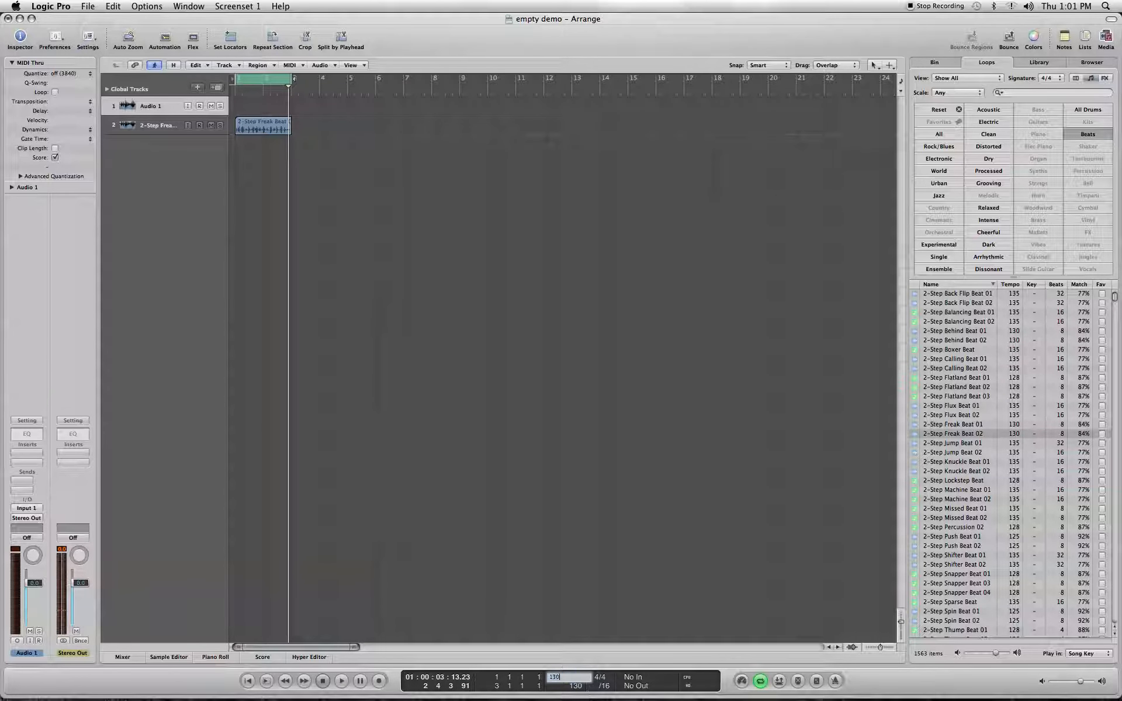
{"action": "key", "text": "Return"}
{"action": "key", "text": "space"}
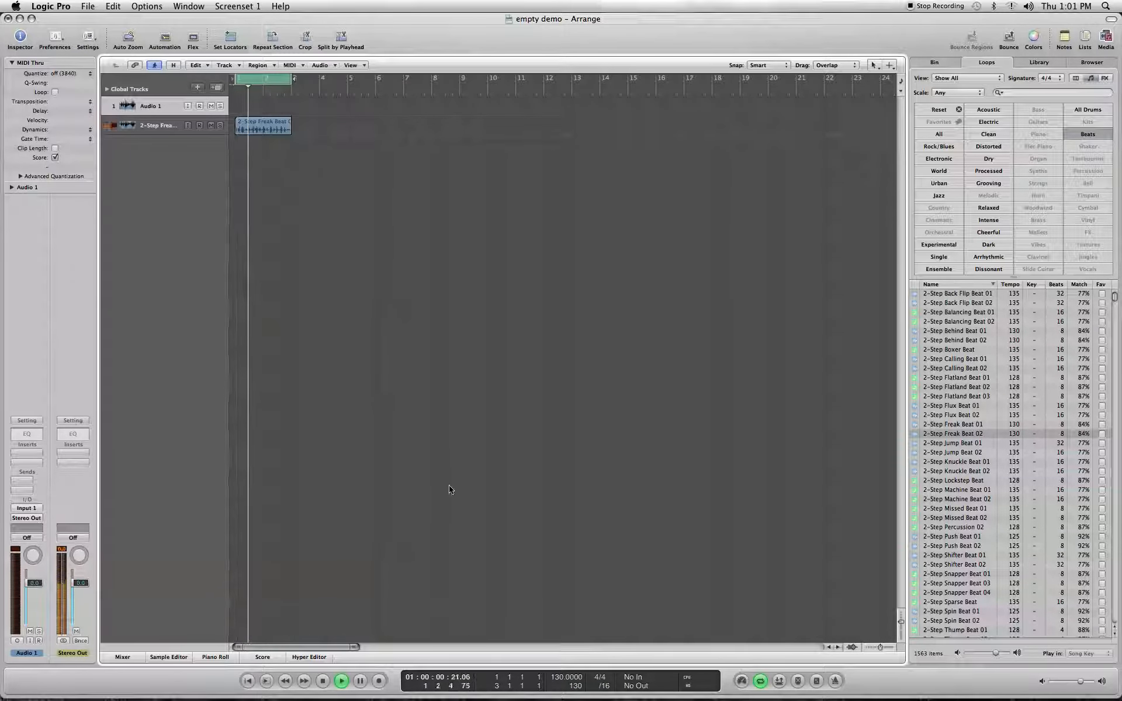
Step: Set the project tempo to 80 BPM and play the cycled beat at that speed
{"action": "double_click", "coordinate": [559, 676]}
{"action": "type", "text": "80"}
{"action": "key", "text": "Return"}
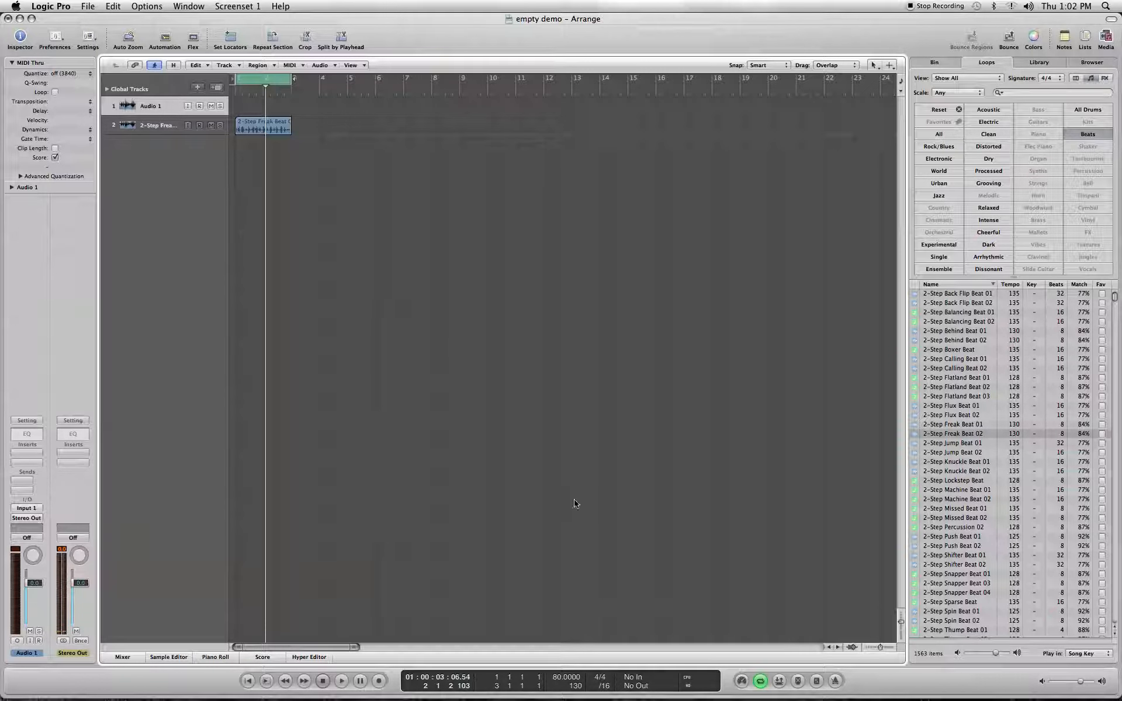
{"action": "key", "text": "space"}
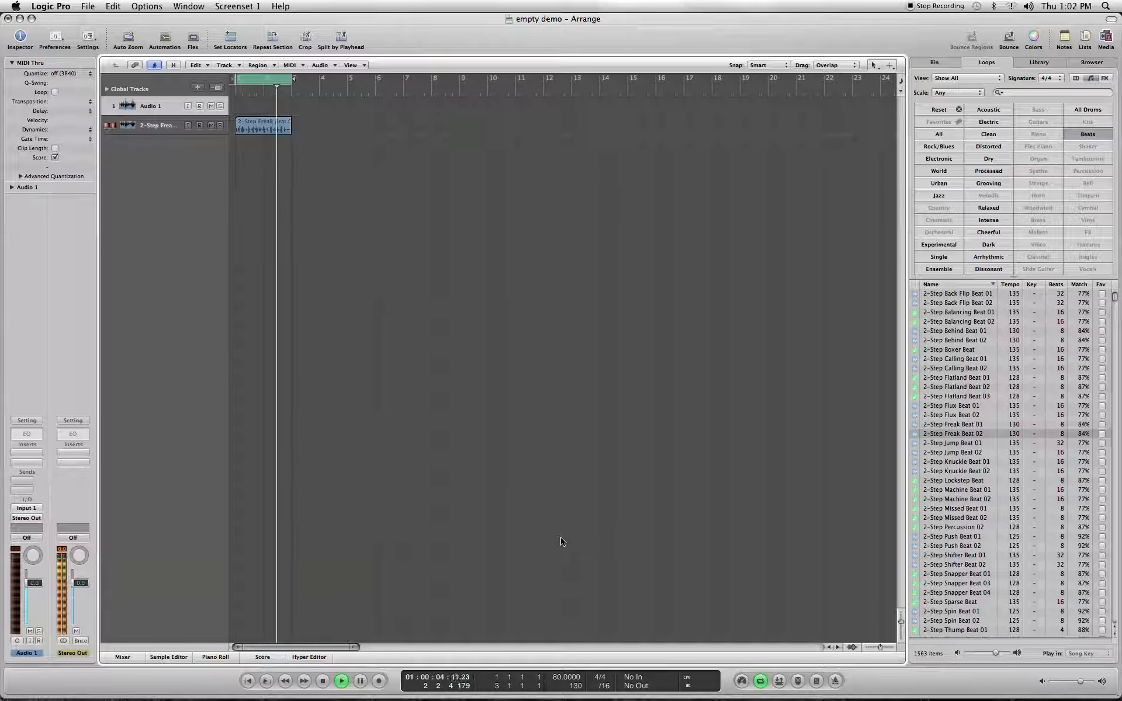
{"action": "key", "text": "space"}
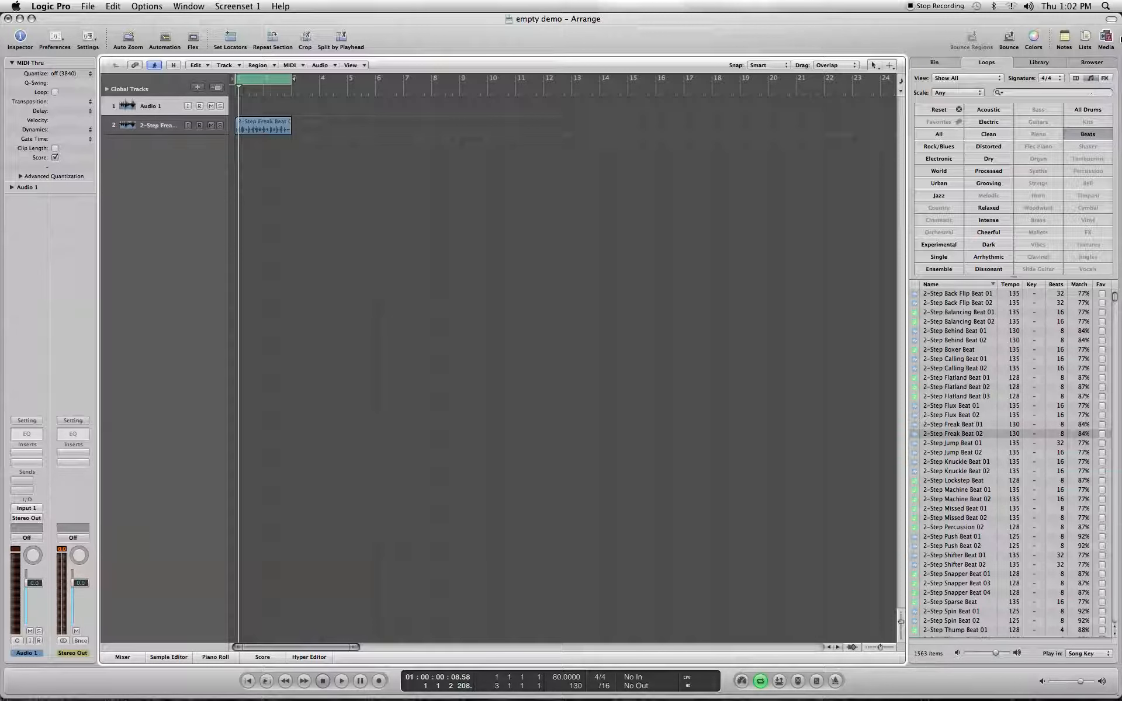
Step: Split the 2-Step Freak Beat 02 region with the Marquee Tool, isolating four short sections, including one at the region's start
{"action": "left_click_drag", "start_coordinate": [881, 647], "coordinate": [903, 634]}
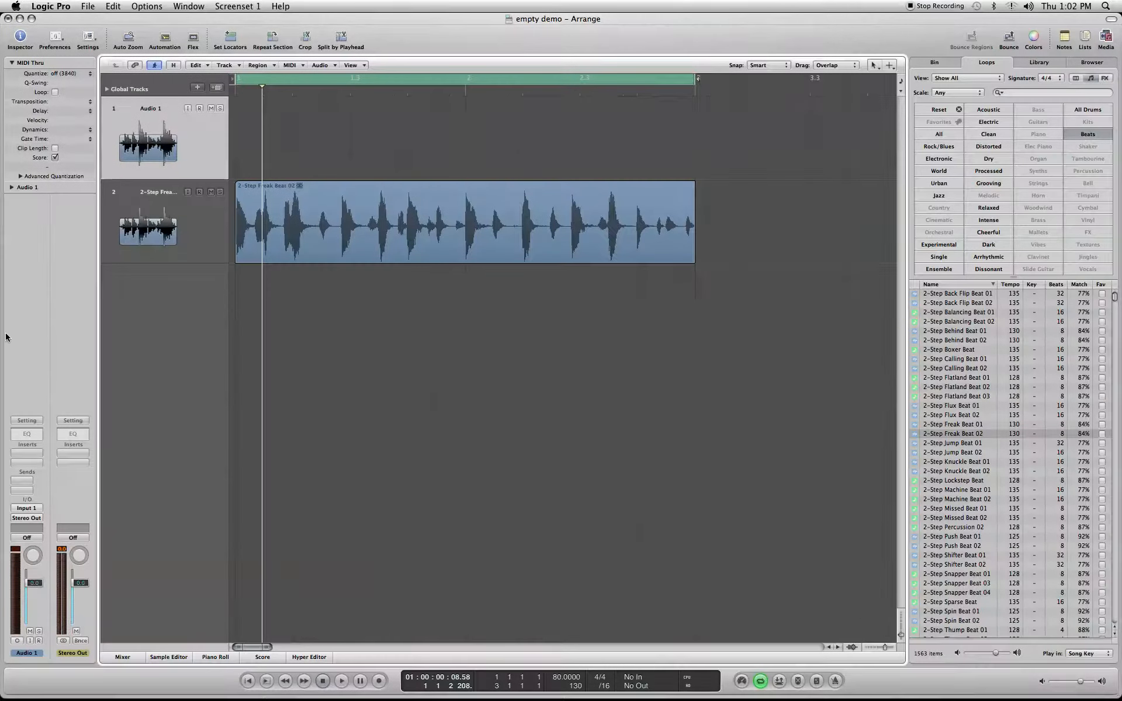
{"action": "left_click_drag", "start_coordinate": [317, 219], "coordinate": [377, 230]}
{"action": "left_click", "coordinate": [330, 223]}
{"action": "left_click", "coordinate": [376, 232]}
{"action": "left_click_drag", "start_coordinate": [495, 230], "coordinate": [509, 232]}
{"action": "left_click", "coordinate": [503, 232]}
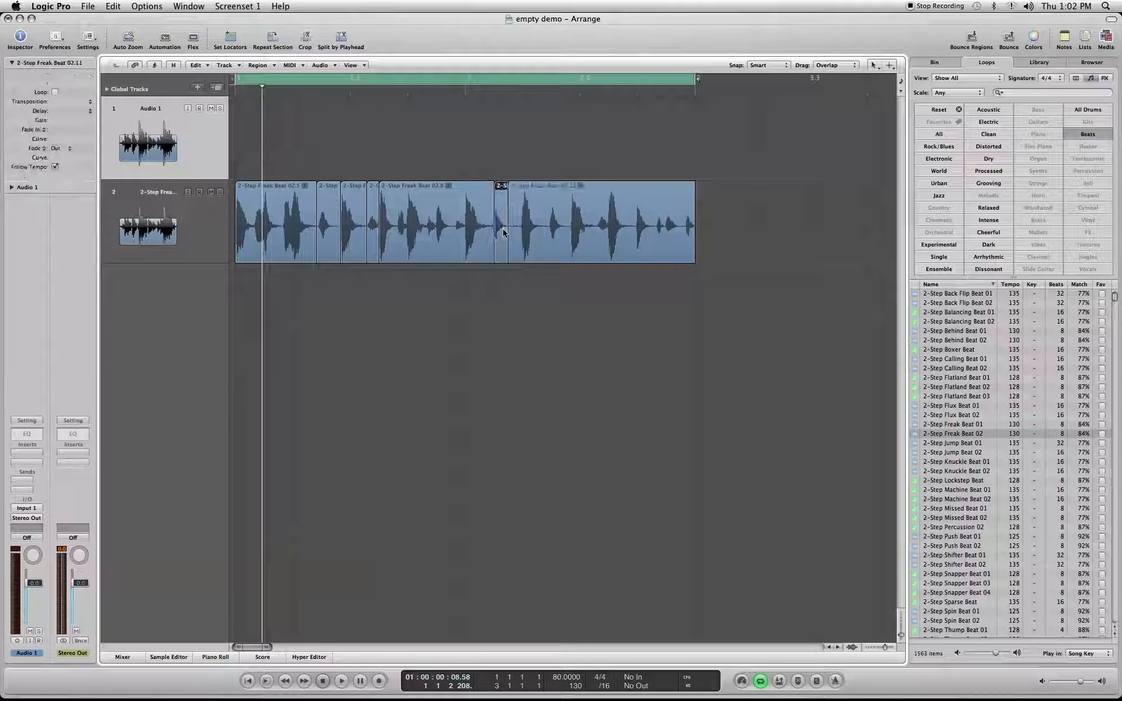
{"action": "left_click_drag", "start_coordinate": [251, 227], "coordinate": [222, 232]}
{"action": "left_click", "coordinate": [239, 232]}
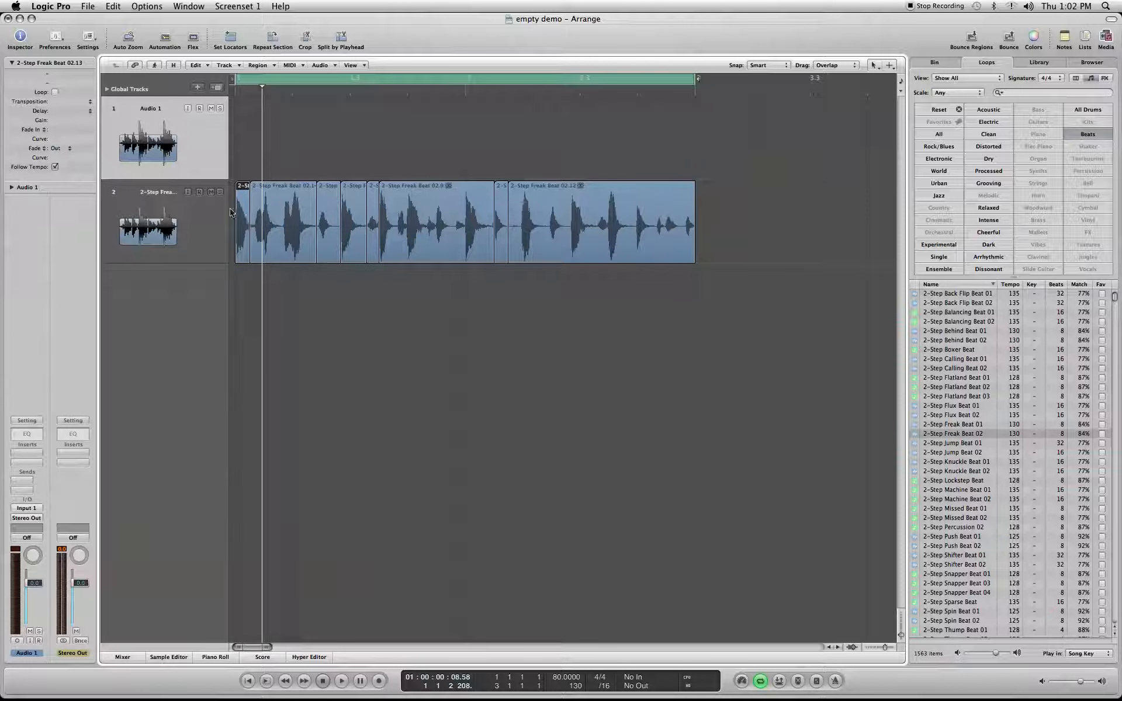
Step: Create a third audio track and copy six short slices from the beat track onto it, starting at bar 3
{"action": "double_click", "coordinate": [170, 325]}
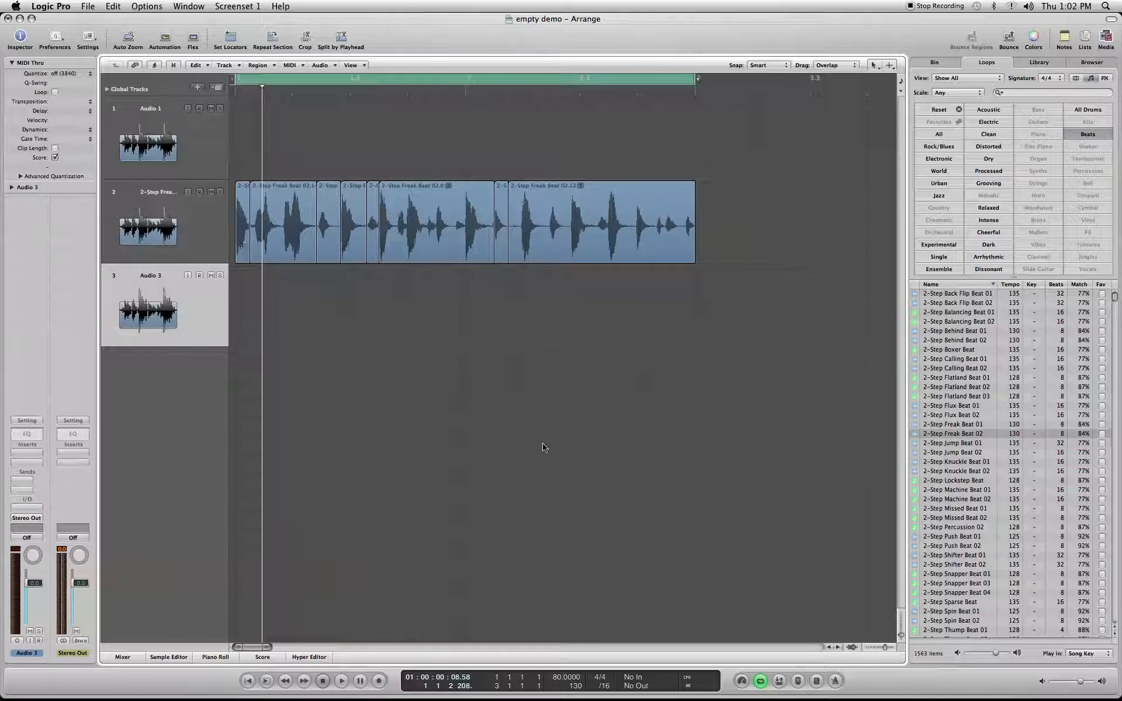
{"action": "left_click_drag", "start_coordinate": [240, 213], "coordinate": [698, 316]}
{"action": "left_click_drag", "start_coordinate": [323, 227], "coordinate": [718, 317]}
{"action": "left_click_drag", "start_coordinate": [370, 235], "coordinate": [736, 309]}
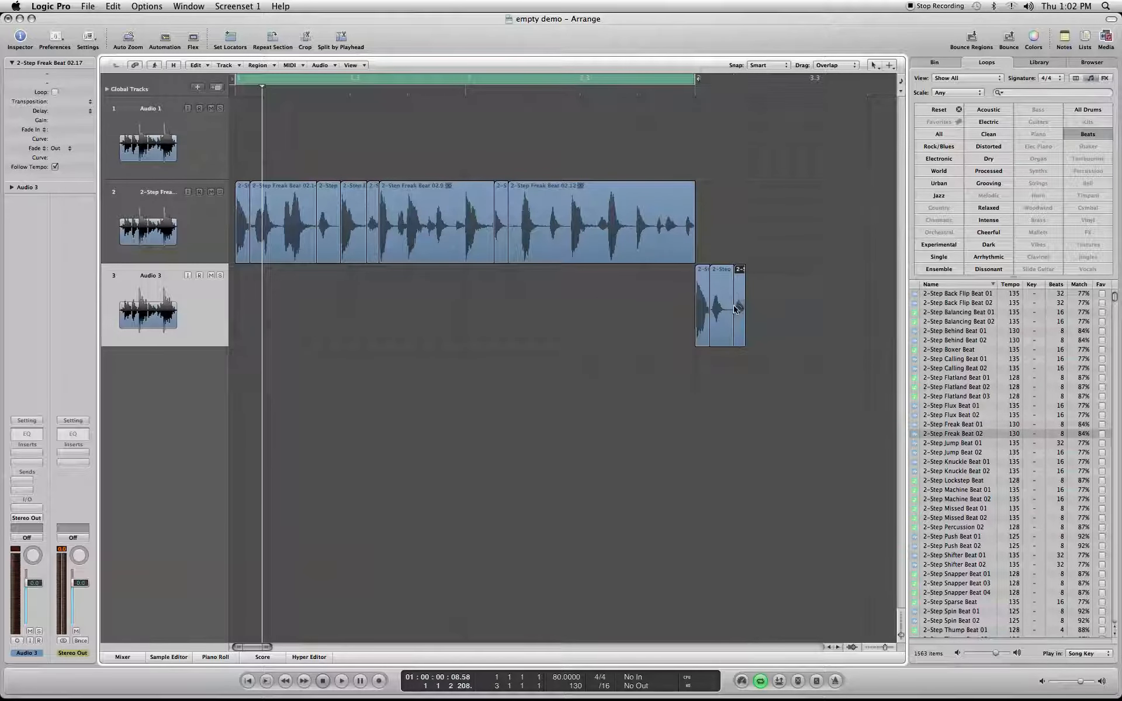
{"action": "left_click_drag", "start_coordinate": [500, 244], "coordinate": [761, 307]}
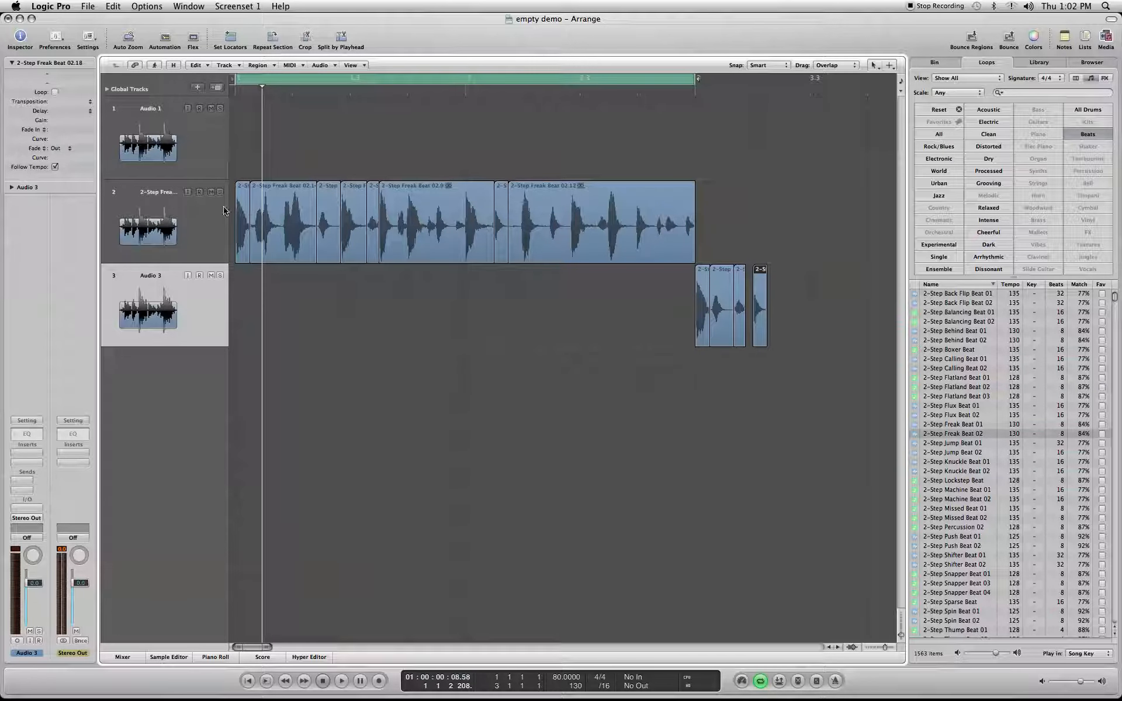
{"action": "left_click_drag", "start_coordinate": [245, 219], "coordinate": [793, 311]}
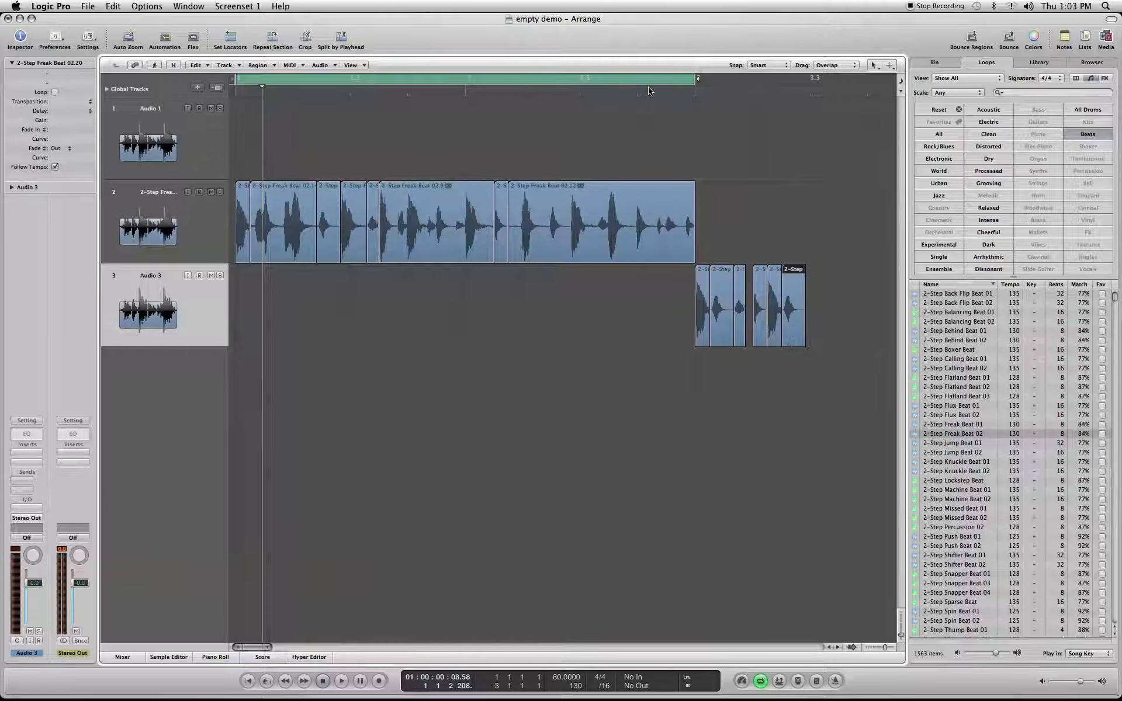
Step: Set a cycle range over the new slices from bar 3 to 3.3, play it back, and turn cycling off
{"action": "left_click", "coordinate": [684, 89]}
{"action": "left_click_drag", "start_coordinate": [705, 85], "coordinate": [808, 85]}
{"action": "key", "text": "space"}
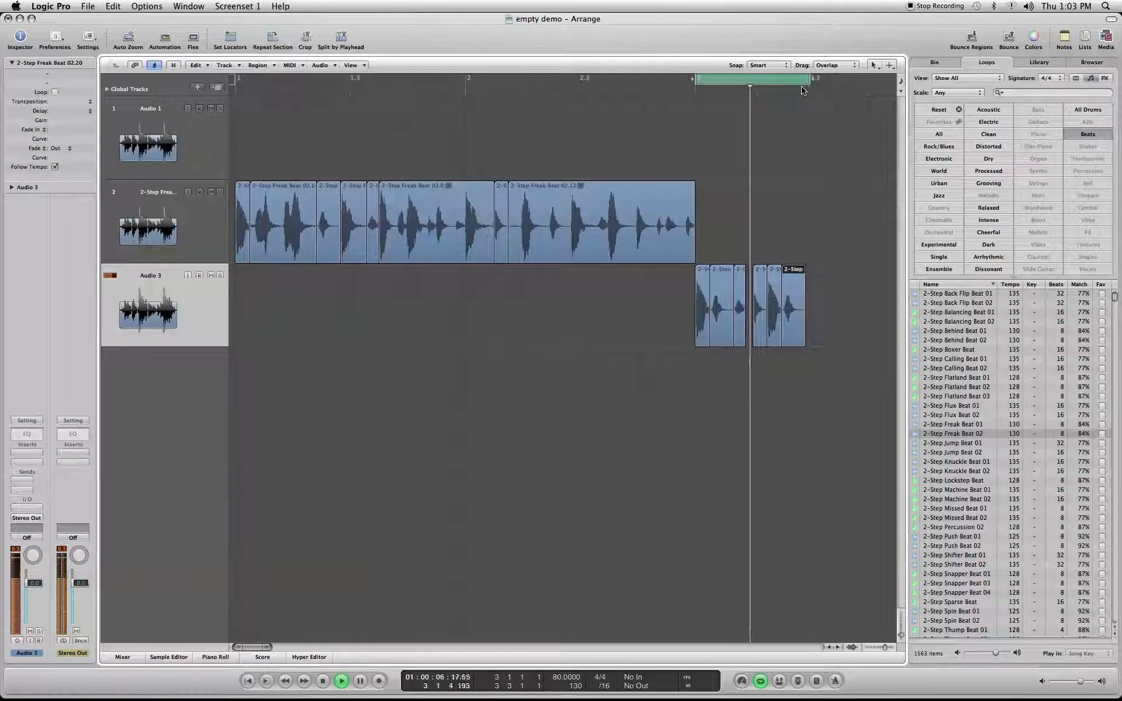
{"action": "key", "text": "space"}
{"action": "left_click", "coordinate": [757, 83]}
Step: Copy the six slices on Audio 3 to directly after the originals, and play a cycle from bar 3 to bar 4
{"action": "left_click_drag", "start_coordinate": [706, 231], "coordinate": [860, 398]}
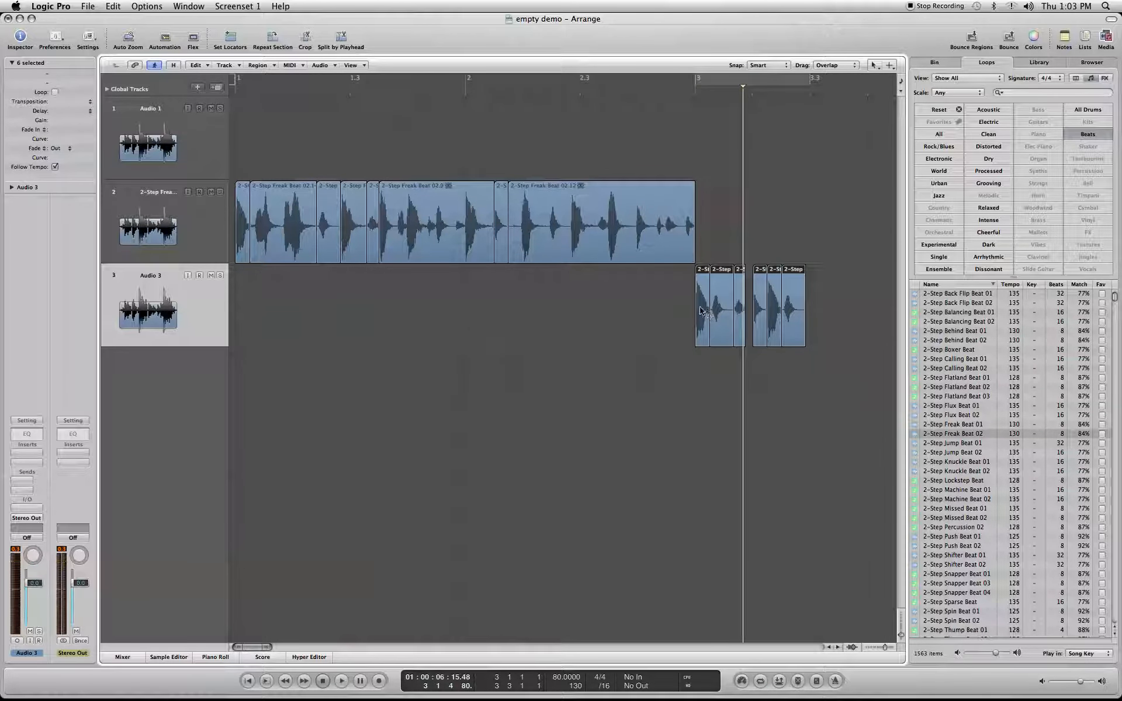
{"action": "left_click_drag", "start_coordinate": [700, 302], "coordinate": [812, 289]}
{"action": "left_click_drag", "start_coordinate": [252, 647], "coordinate": [255, 647]}
{"action": "left_click_drag", "start_coordinate": [419, 83], "coordinate": [648, 80]}
{"action": "key", "text": "space"}
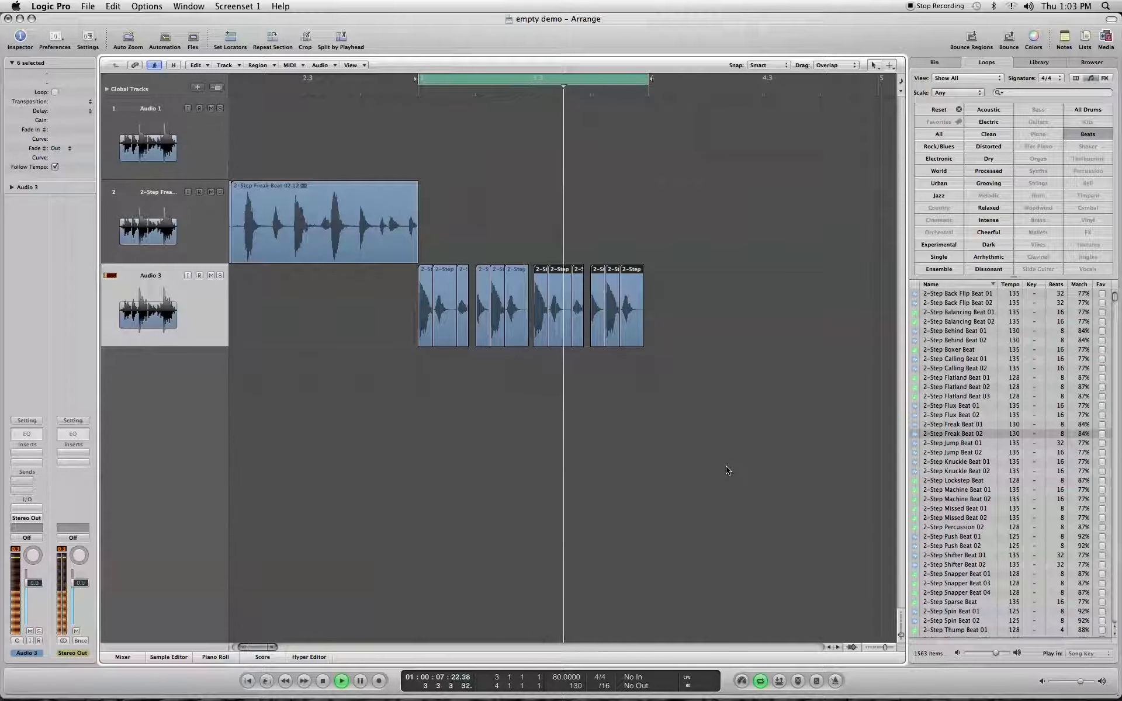
{"action": "key", "text": "space"}
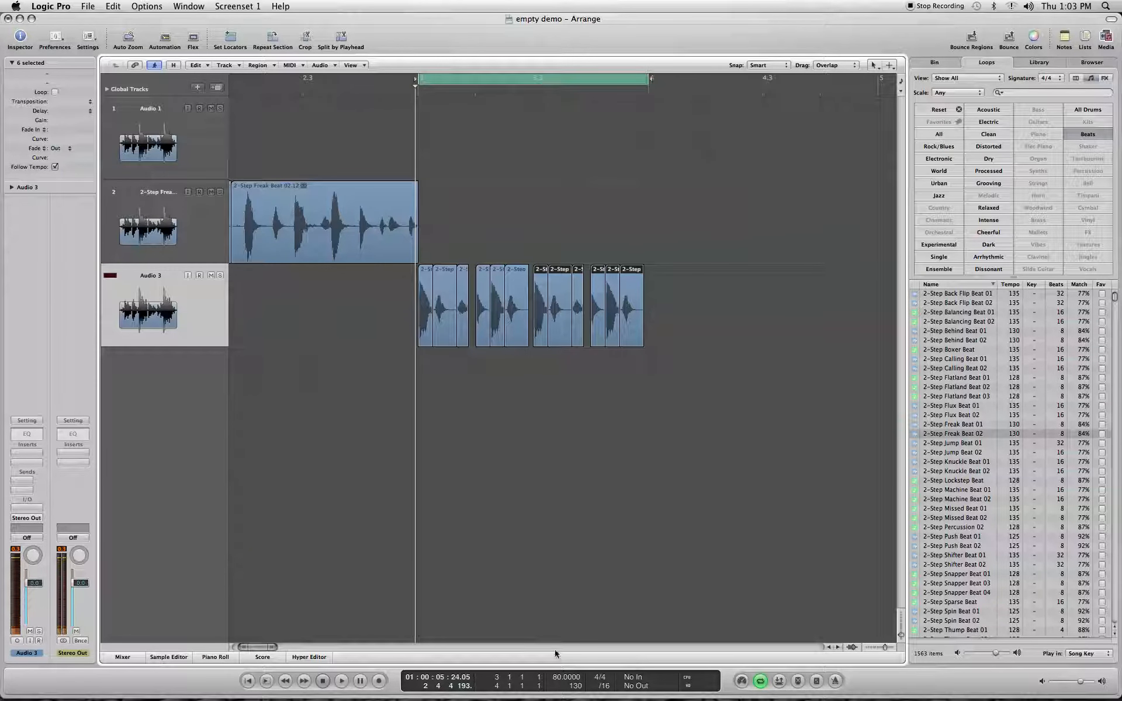
Step: Compare the second slice on Audio 3 with the 2-Step Freak Beat 02.12 region on track 2
{"action": "left_click", "coordinate": [477, 479]}
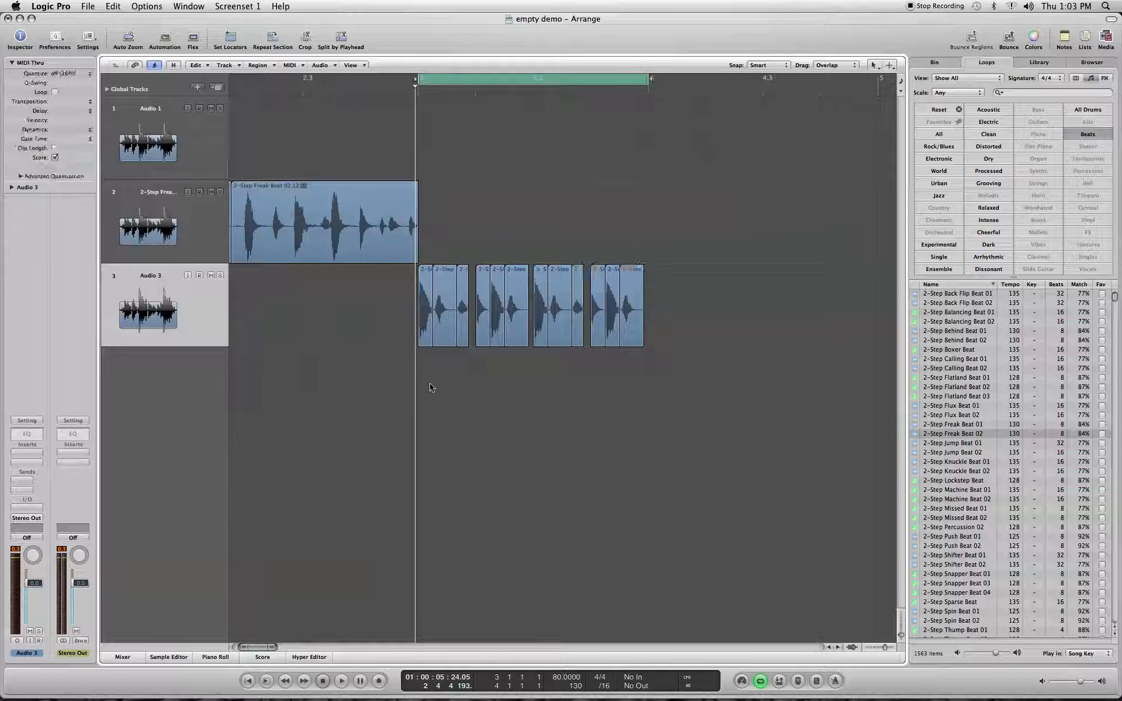
{"action": "left_click", "coordinate": [441, 307]}
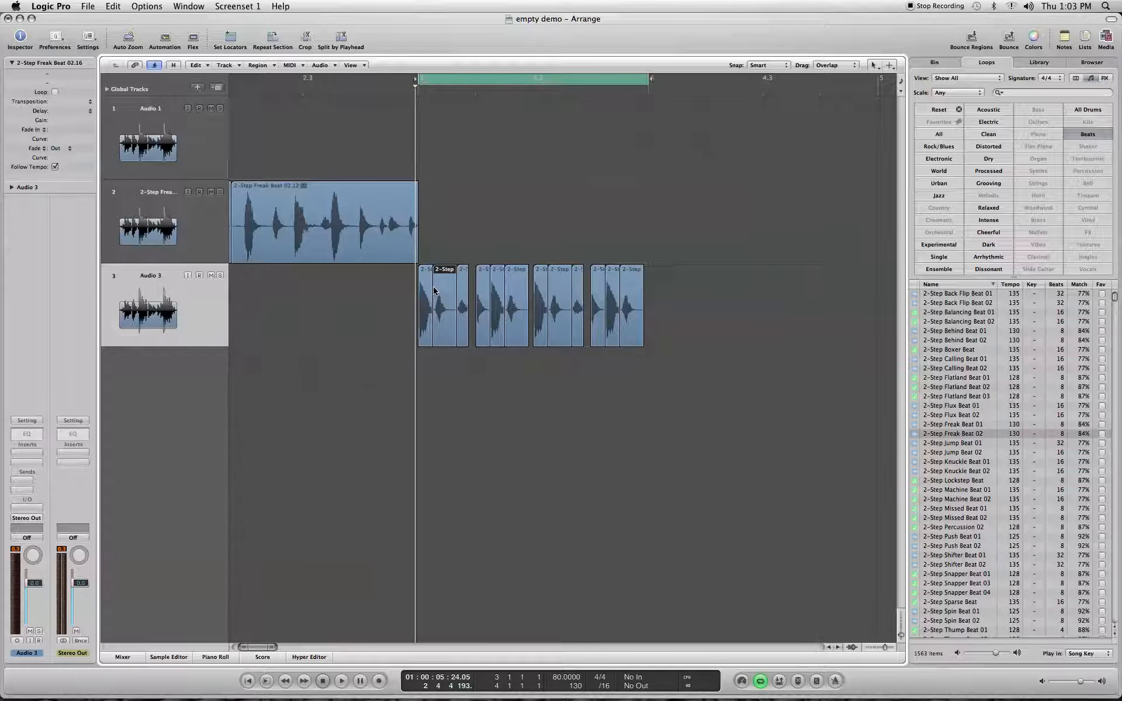
{"action": "left_click", "coordinate": [447, 219]}
{"action": "left_click", "coordinate": [444, 298]}
{"action": "left_click", "coordinate": [338, 223]}
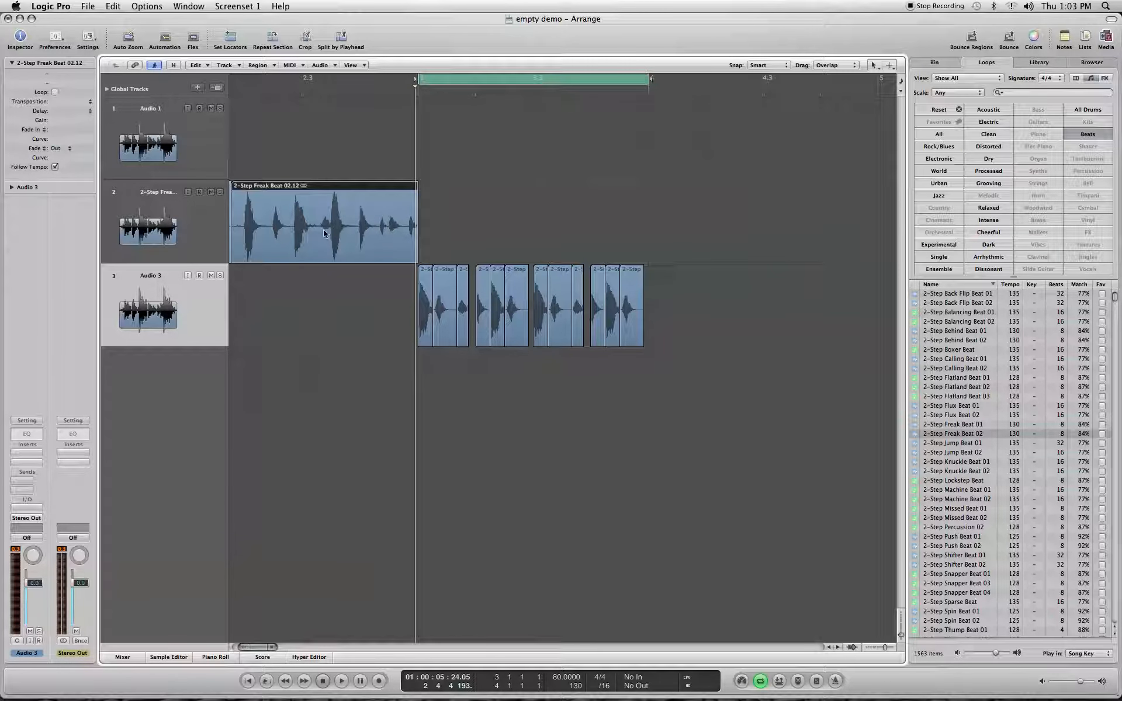
{"action": "left_click", "coordinate": [447, 290]}
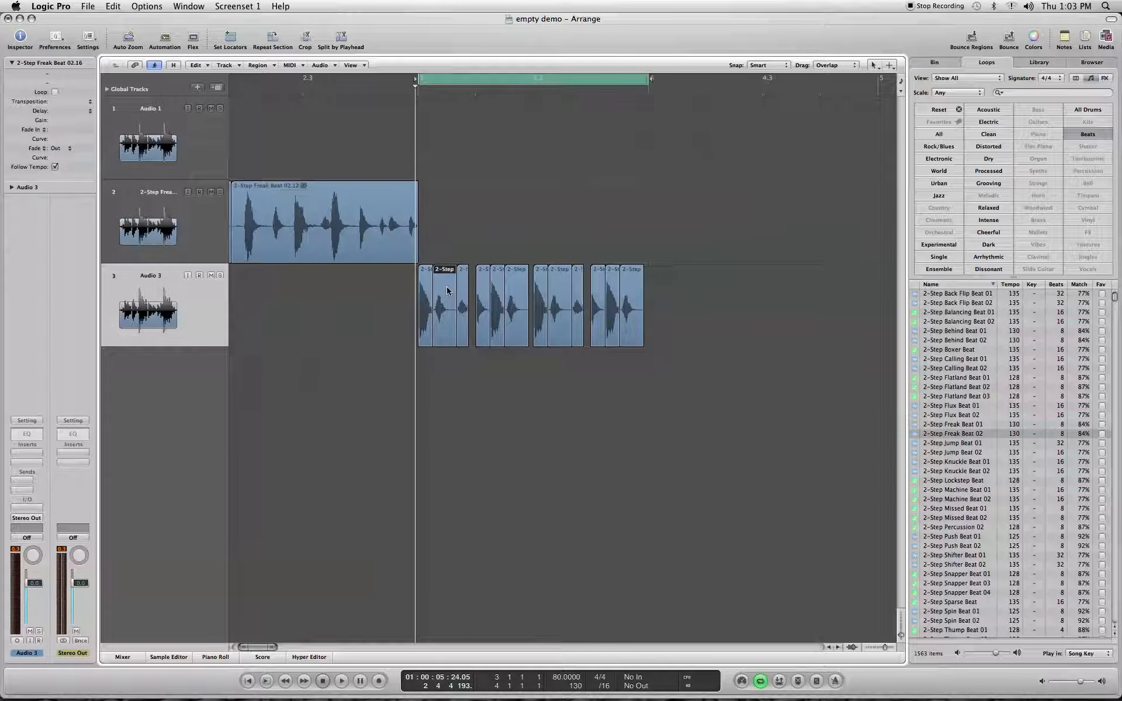
{"action": "left_click", "coordinate": [343, 226]}
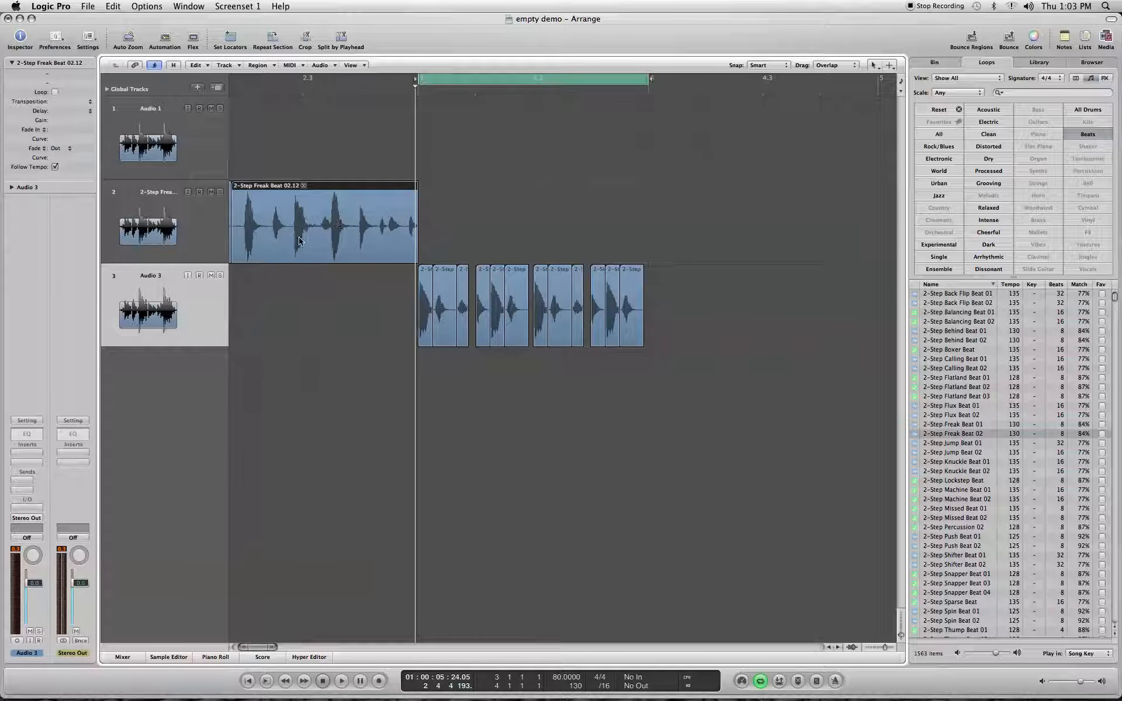
Step: Set the gain of the second slice on Audio 3 to -10 dB
{"action": "left_click", "coordinate": [445, 306]}
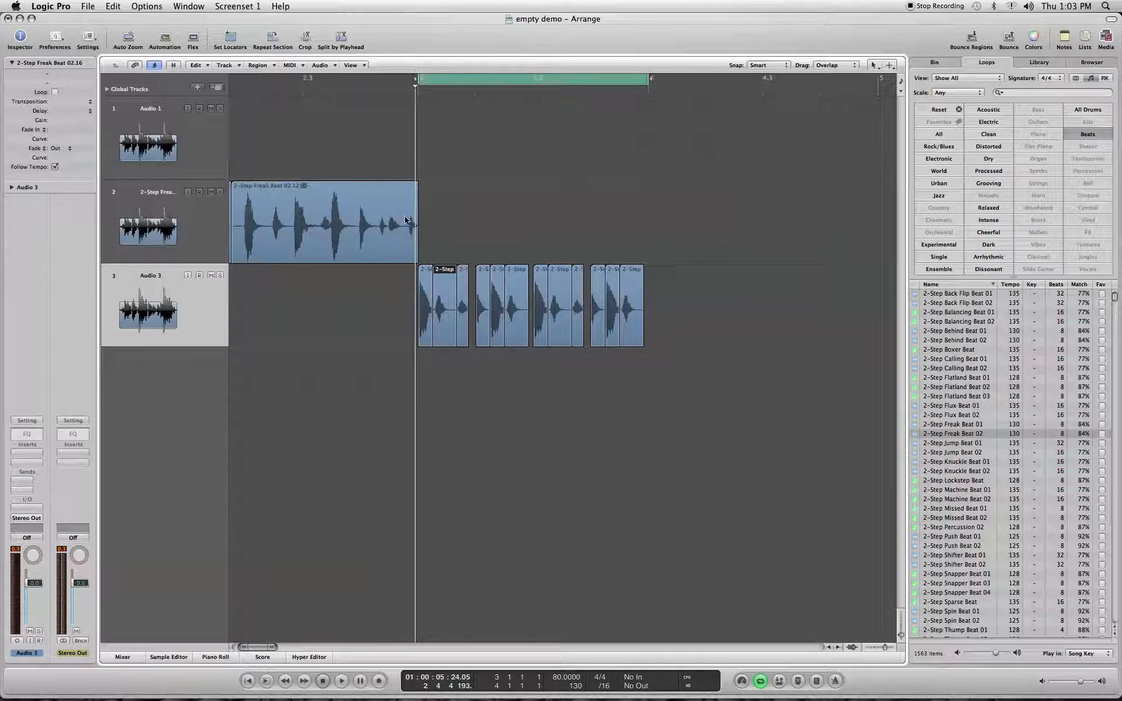
{"action": "left_click_drag", "start_coordinate": [65, 122], "coordinate": [64, 125]}
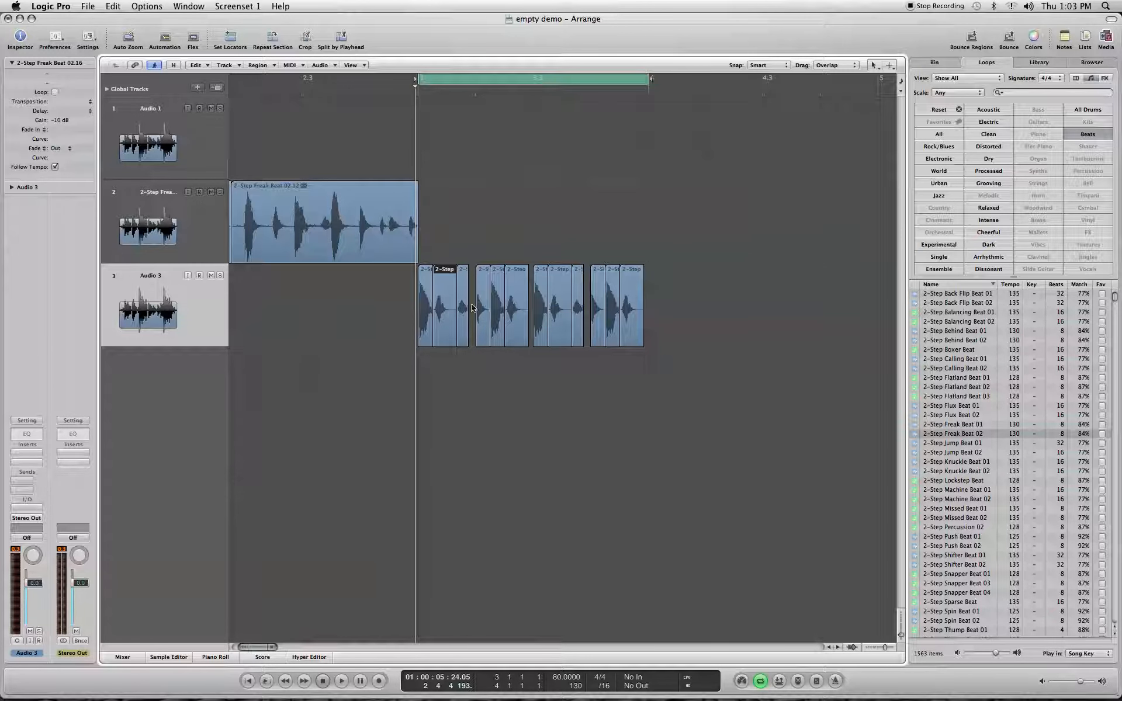
Step: Select the fourth slice on Audio 3, and hide and redisplay the Inspector
{"action": "left_click", "coordinate": [476, 305]}
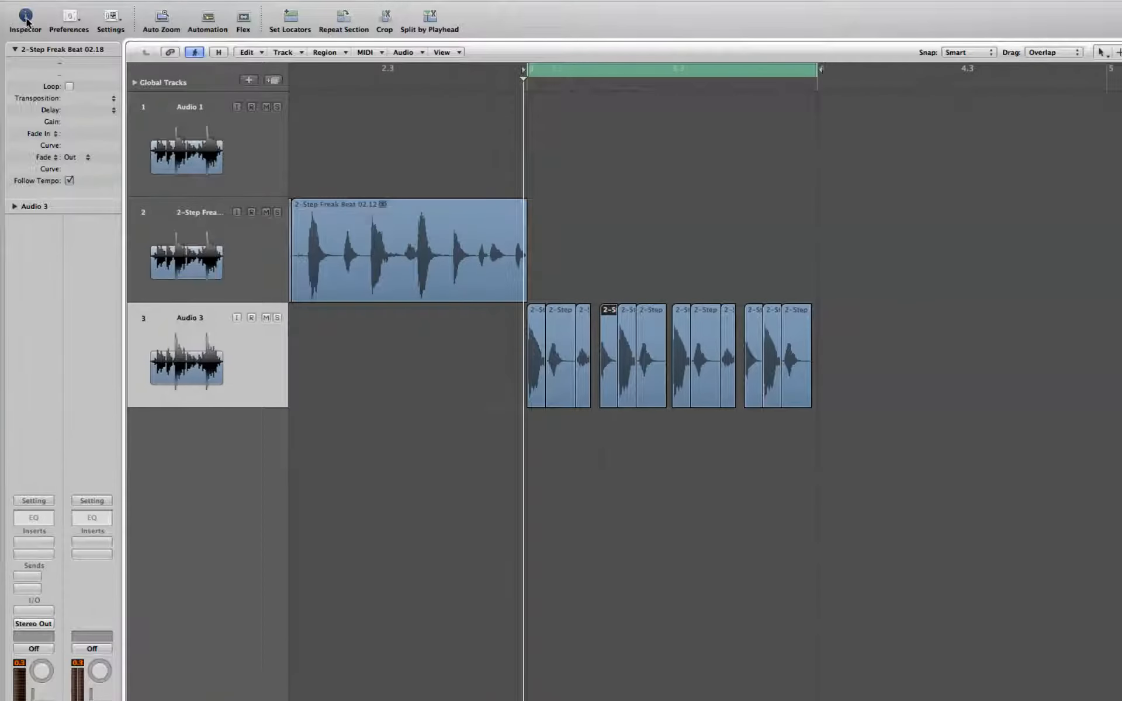
{"action": "left_click", "coordinate": [25, 15]}
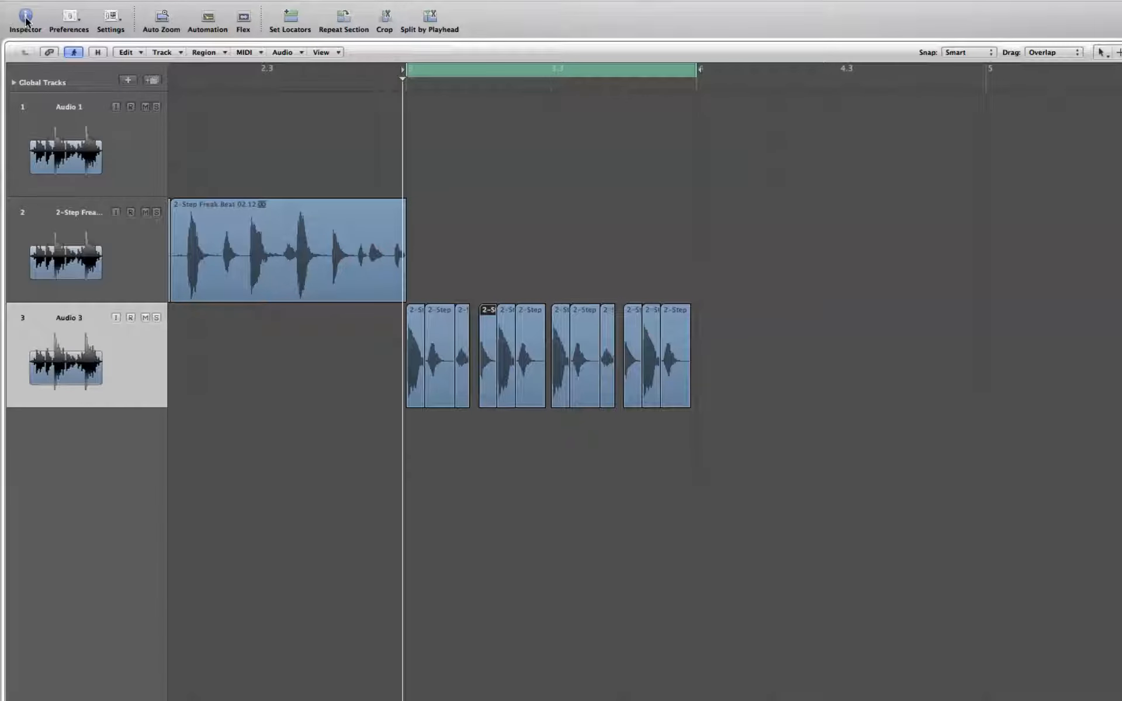
{"action": "left_click", "coordinate": [27, 21]}
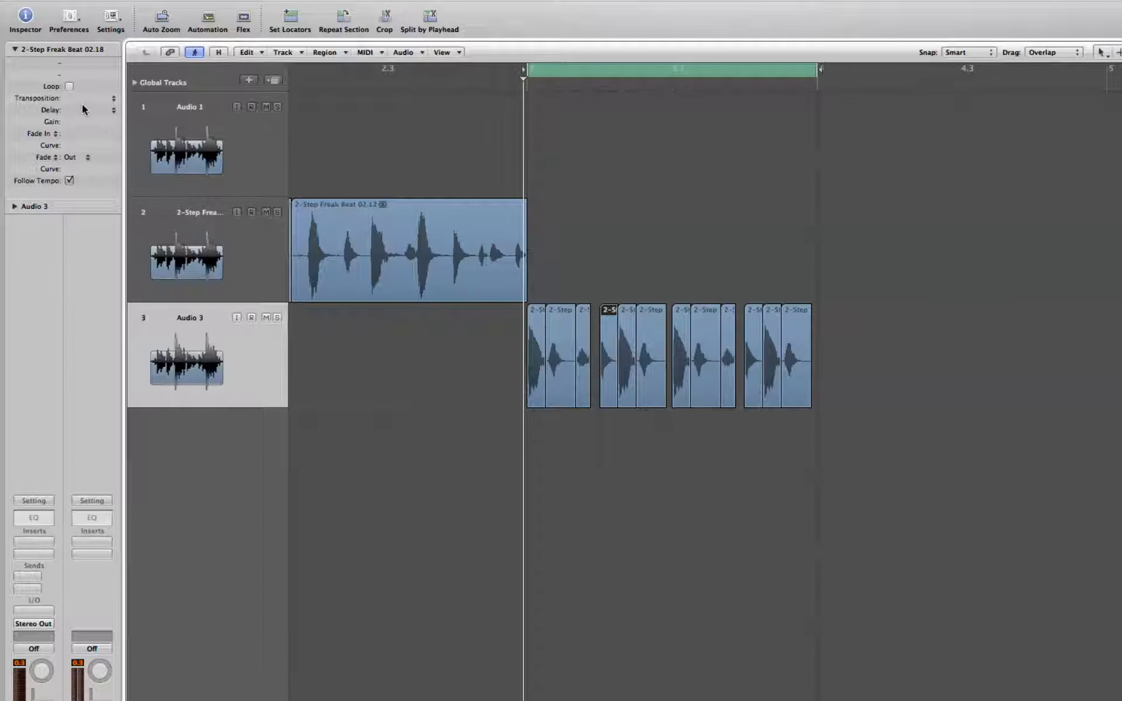
Step: Set the gain of the fourth slice on Audio 3 to -27 dB and play the cycle
{"action": "left_click_drag", "start_coordinate": [75, 122], "coordinate": [78, 159]}
{"action": "key", "text": "space"}
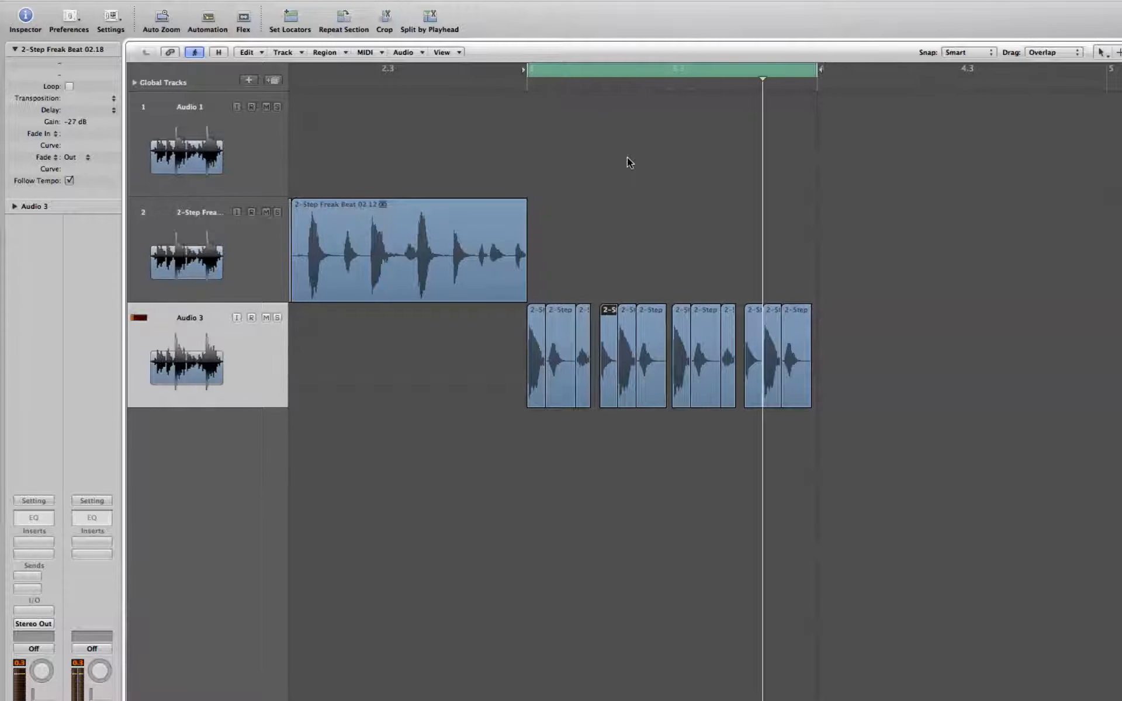
{"action": "key", "text": "space"}
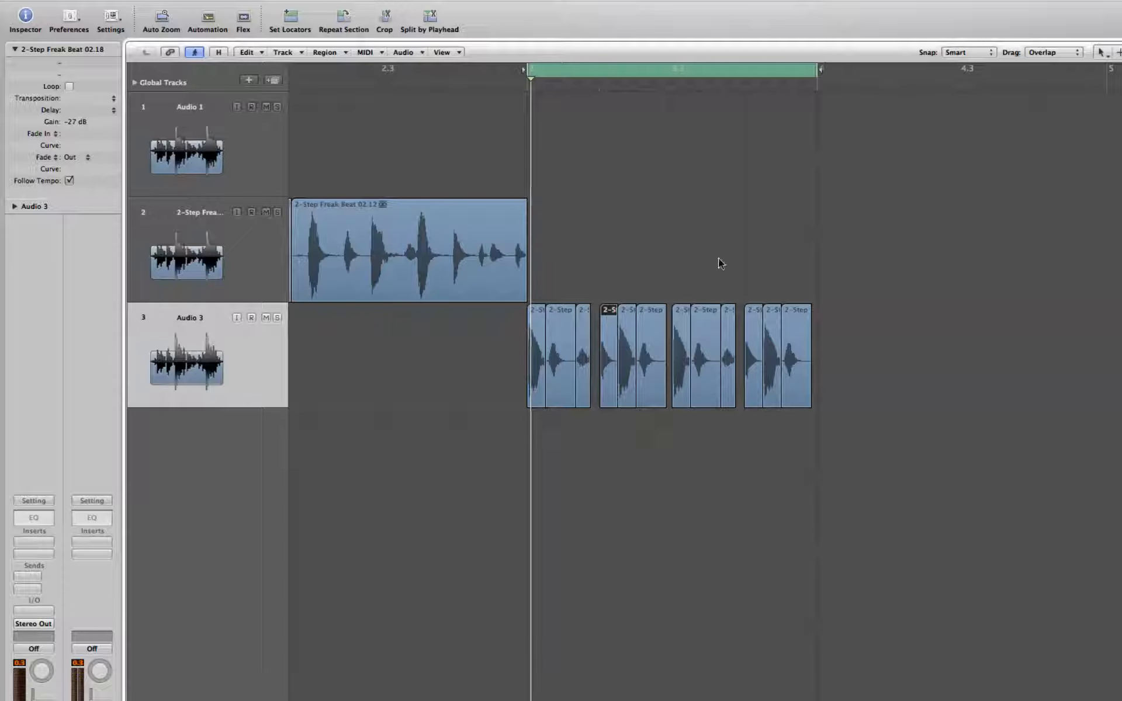
Step: Replace the fifth slice on Audio 3 with a copy of the fourth slice, and set the copy's gain to +2 dB
{"action": "left_click", "coordinate": [628, 358]}
{"action": "key", "text": "Delete"}
{"action": "left_click_drag", "start_coordinate": [605, 366], "coordinate": [625, 363]}
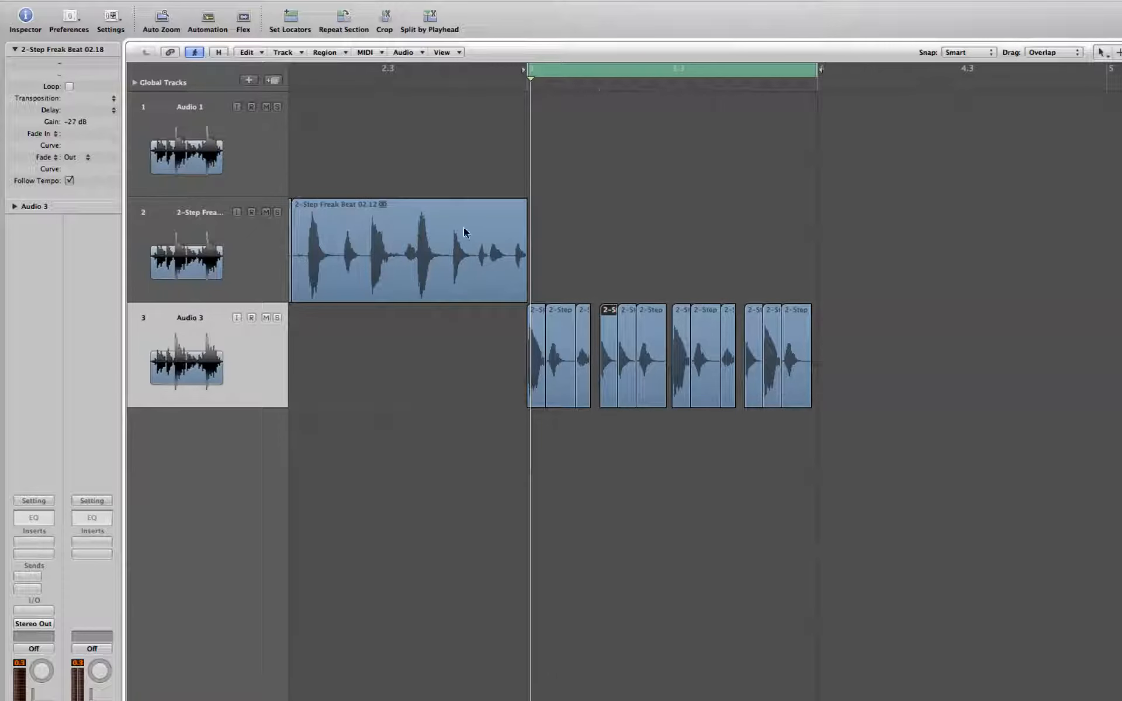
{"action": "left_click", "coordinate": [628, 327]}
{"action": "left_click_drag", "start_coordinate": [74, 121], "coordinate": [76, 80]}
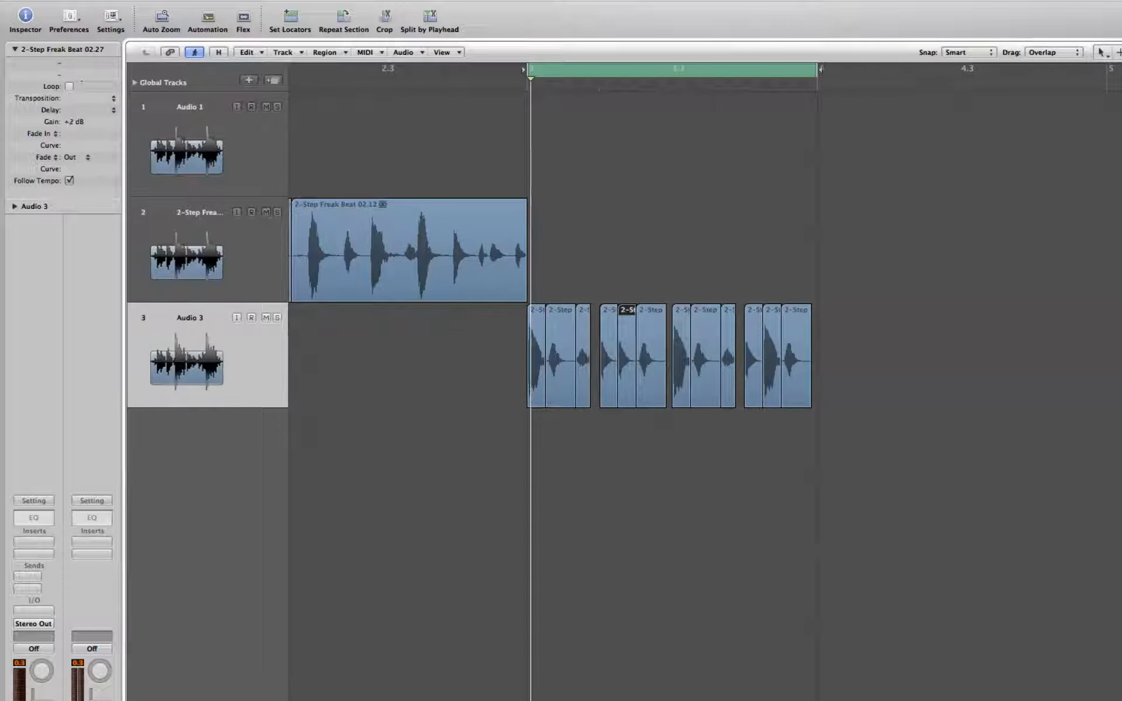
Step: Replace the last six slices on Audio 3 with copies of the first six, and play the cycled pattern
{"action": "left_click_drag", "start_coordinate": [702, 202], "coordinate": [834, 478]}
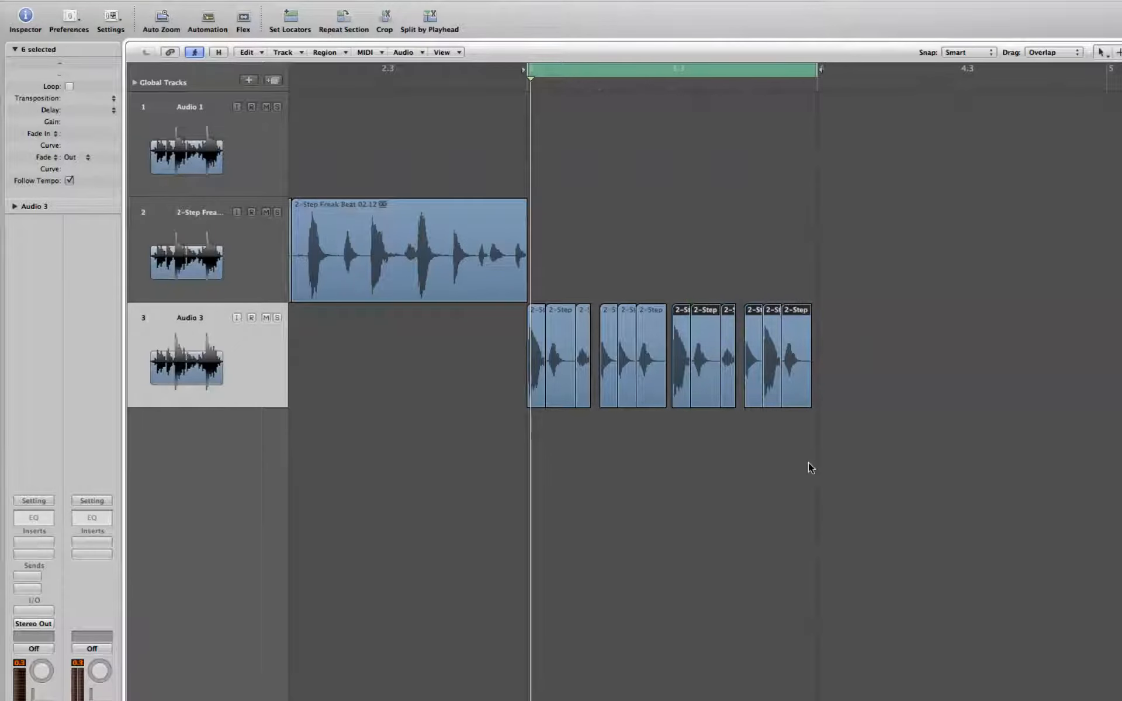
{"action": "key", "text": "Delete"}
{"action": "left_click_drag", "start_coordinate": [713, 365], "coordinate": [679, 349]}
{"action": "key", "text": "space"}
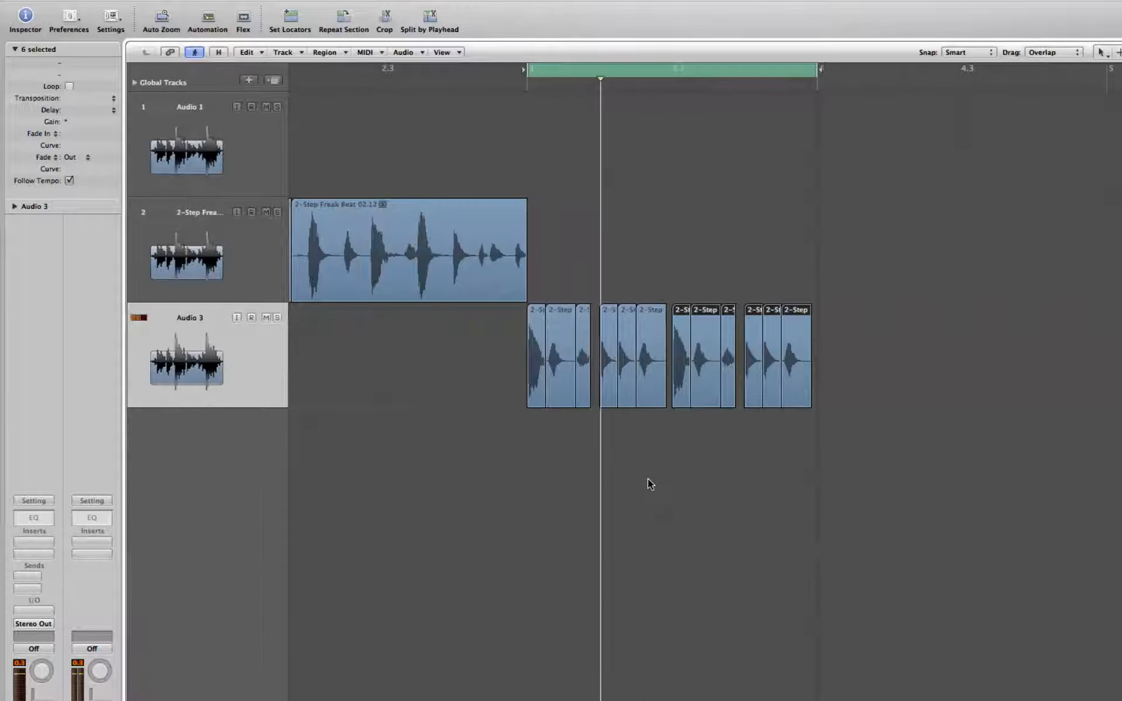
{"action": "key", "text": "space"}
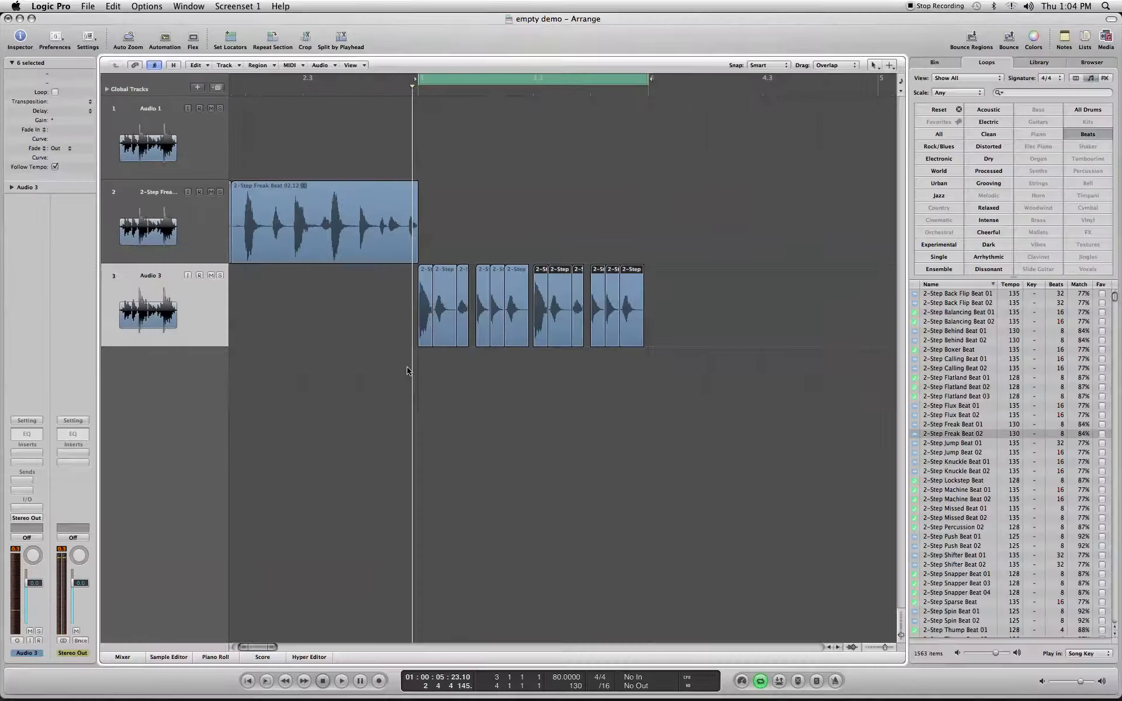
Step: Deselect the copied slices and select the Audio 3 track with all of its regions
{"action": "left_click", "coordinate": [562, 171]}
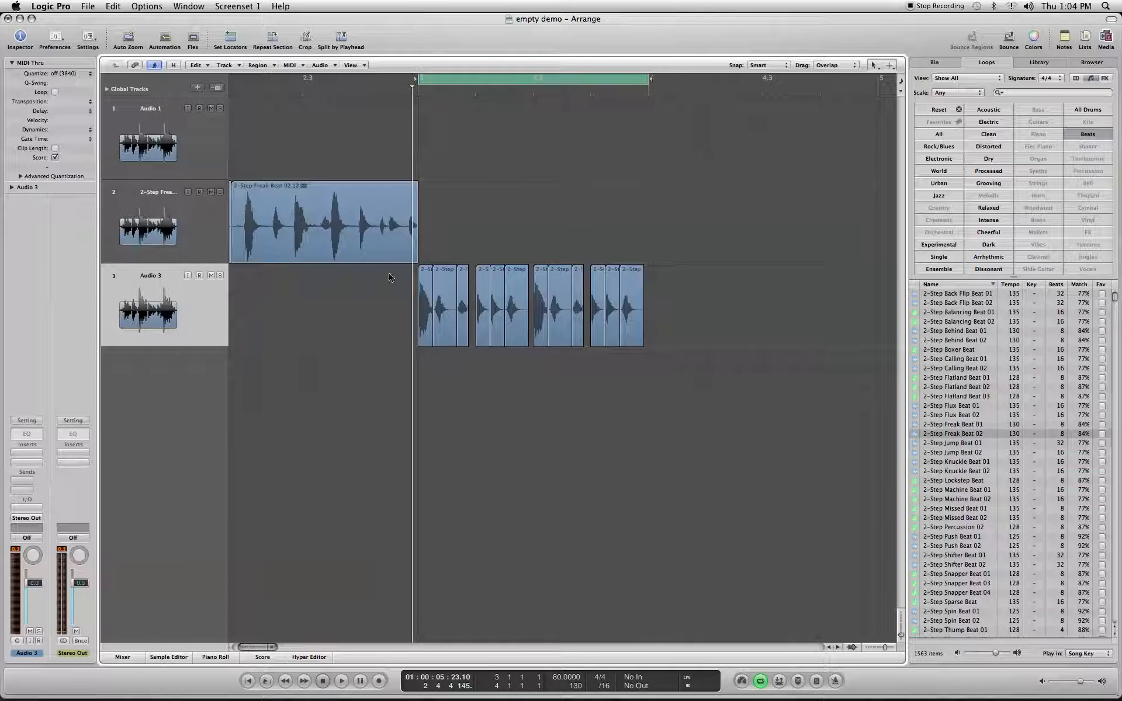
{"action": "left_click", "coordinate": [220, 276]}
{"action": "left_click", "coordinate": [216, 276]}
{"action": "left_click", "coordinate": [210, 310]}
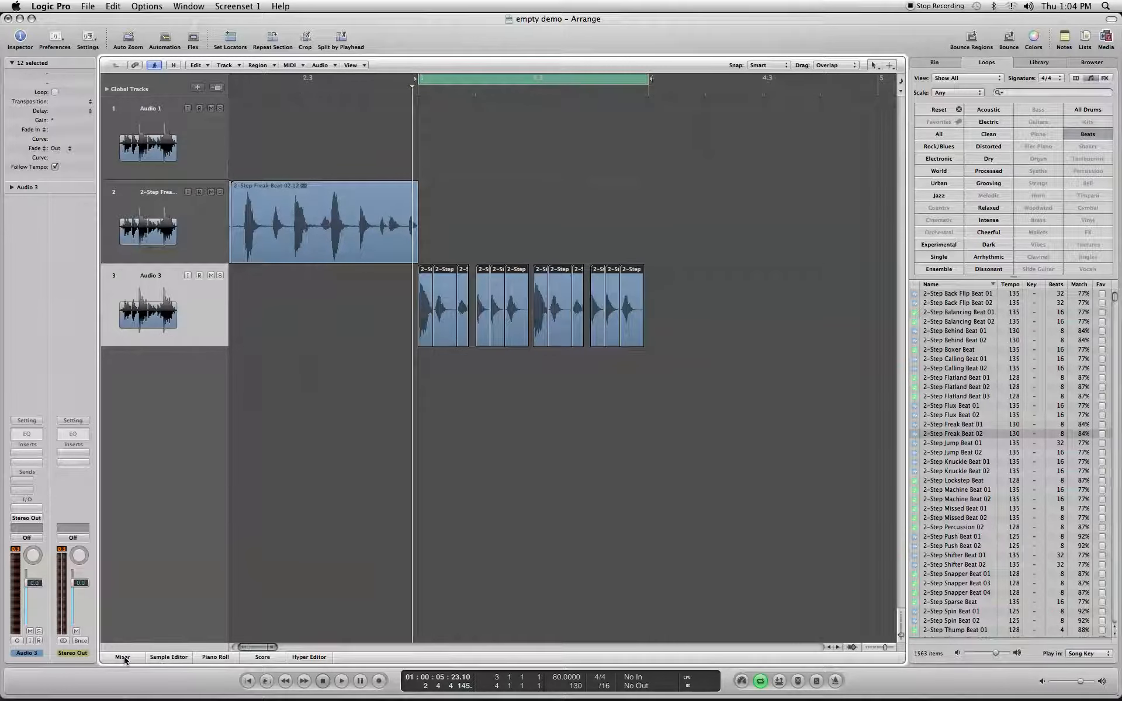
Step: Preview the Mixer and Piano Roll editors in turn, and leave the Mixer open
{"action": "left_click", "coordinate": [123, 657]}
{"action": "left_click", "coordinate": [123, 657]}
{"action": "left_click", "coordinate": [225, 665]}
{"action": "left_click", "coordinate": [225, 665]}
{"action": "left_click", "coordinate": [116, 660]}
{"action": "left_click", "coordinate": [122, 658]}
{"action": "left_click", "coordinate": [215, 657]}
{"action": "left_click", "coordinate": [215, 658]}
{"action": "left_click", "coordinate": [120, 659]}
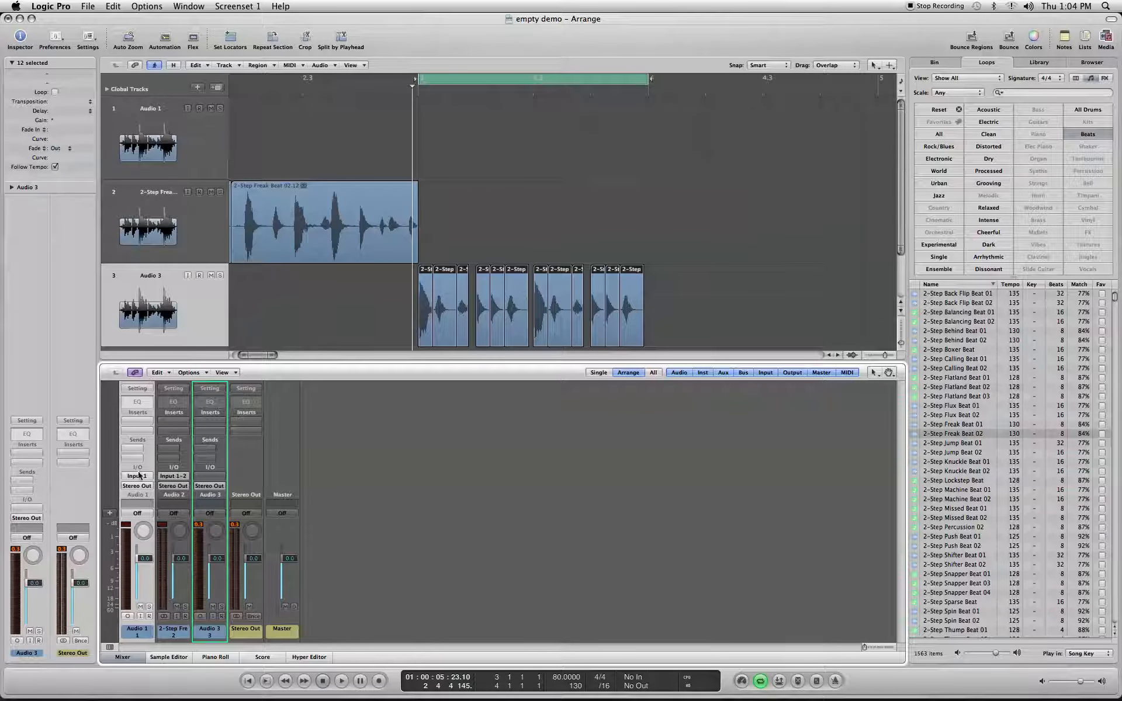
Step: Examine the insert plug-in, send and output options of the Audio 1 channel strip without changing them
{"action": "left_click", "coordinate": [153, 421]}
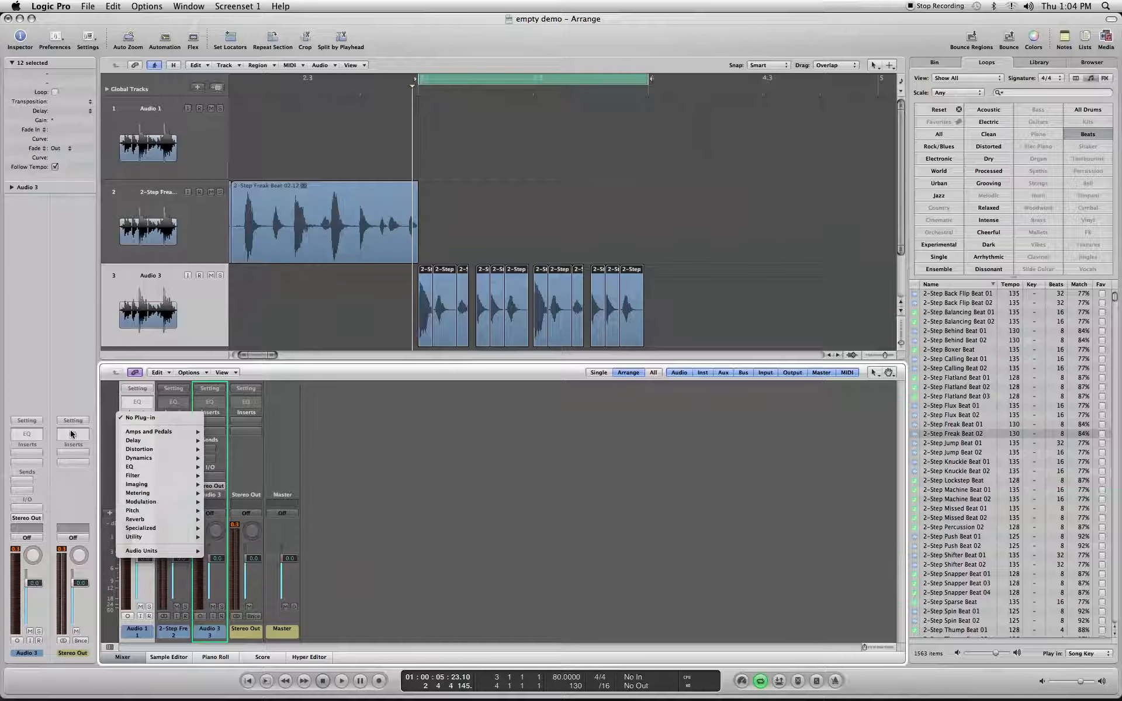
{"action": "left_click", "coordinate": [71, 431]}
{"action": "left_click", "coordinate": [135, 450]}
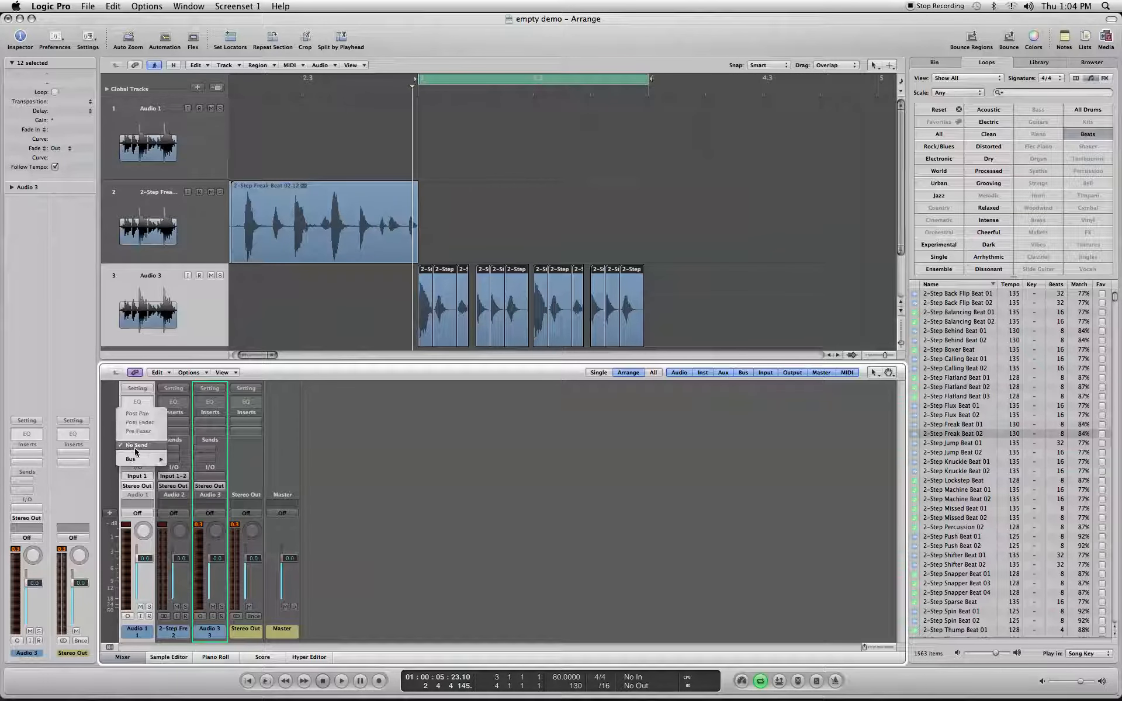
{"action": "left_click", "coordinate": [88, 452]}
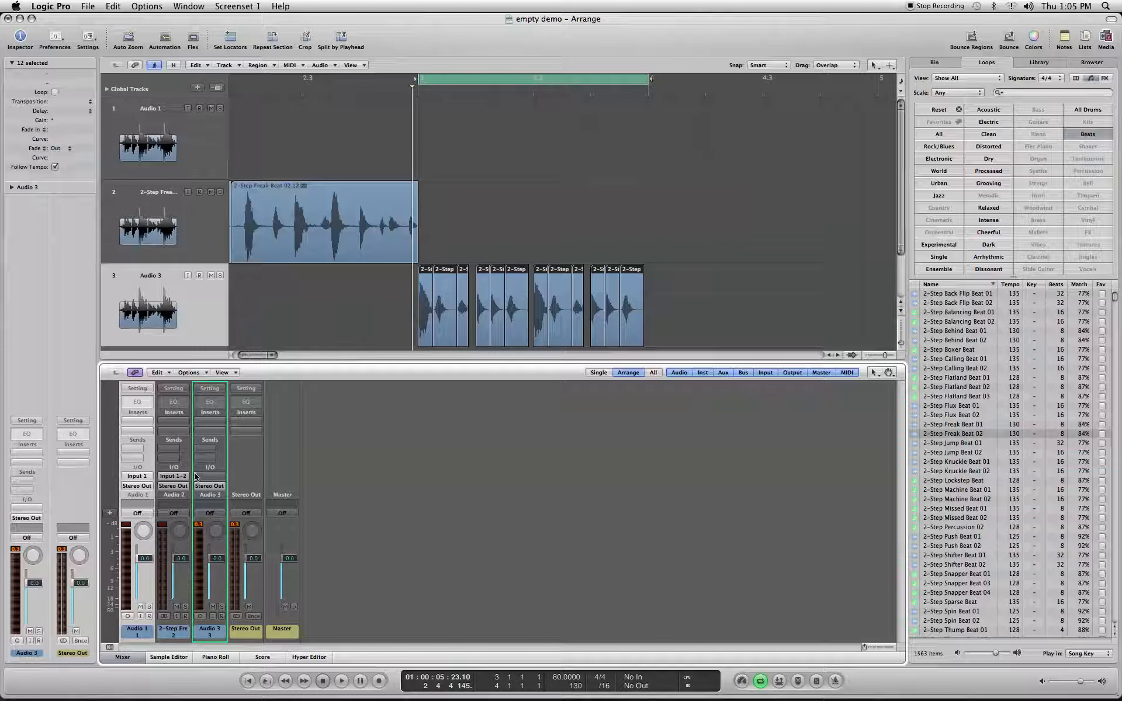
{"action": "left_click", "coordinate": [136, 492]}
{"action": "left_click", "coordinate": [137, 486]}
{"action": "mouse_move", "coordinate": [166, 515]}
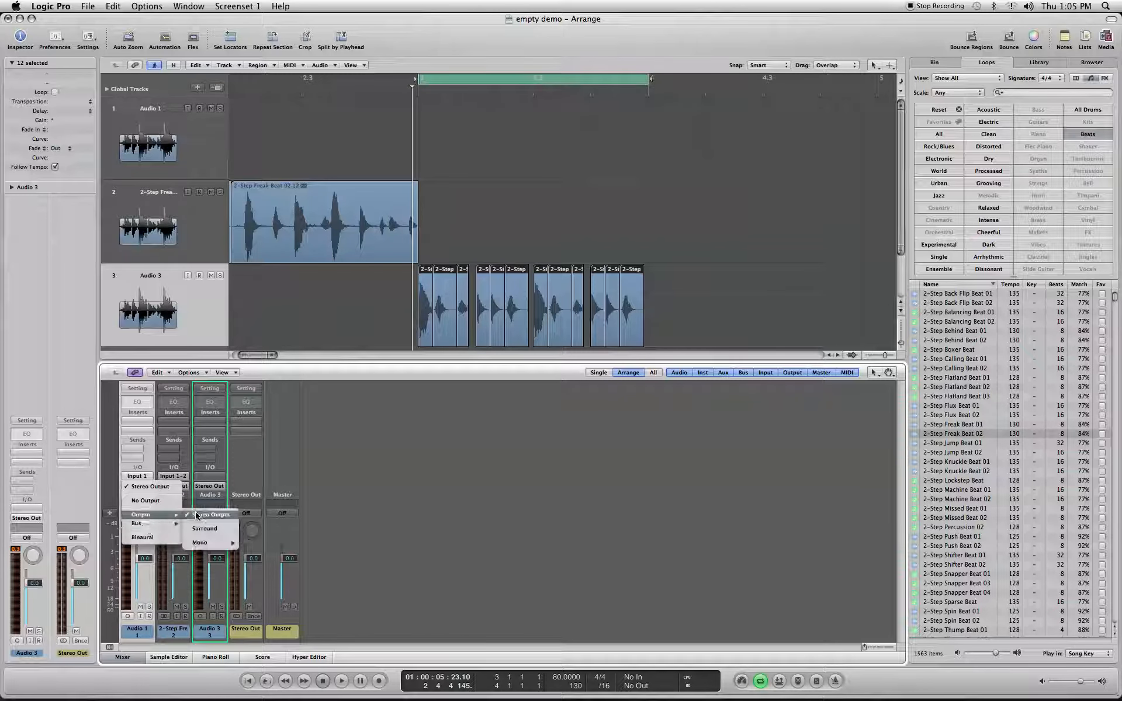
{"action": "left_click", "coordinate": [83, 506]}
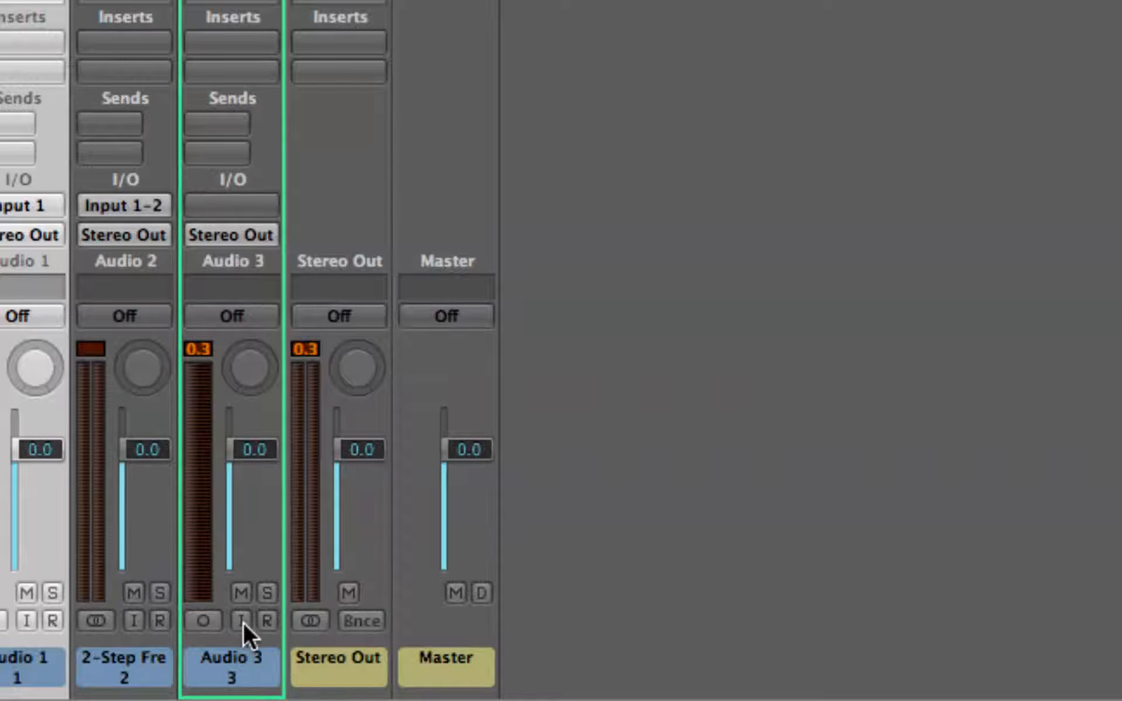
Step: Switch the Audio 3 channel strip to stereo and back to mono
{"action": "left_click", "coordinate": [203, 620]}
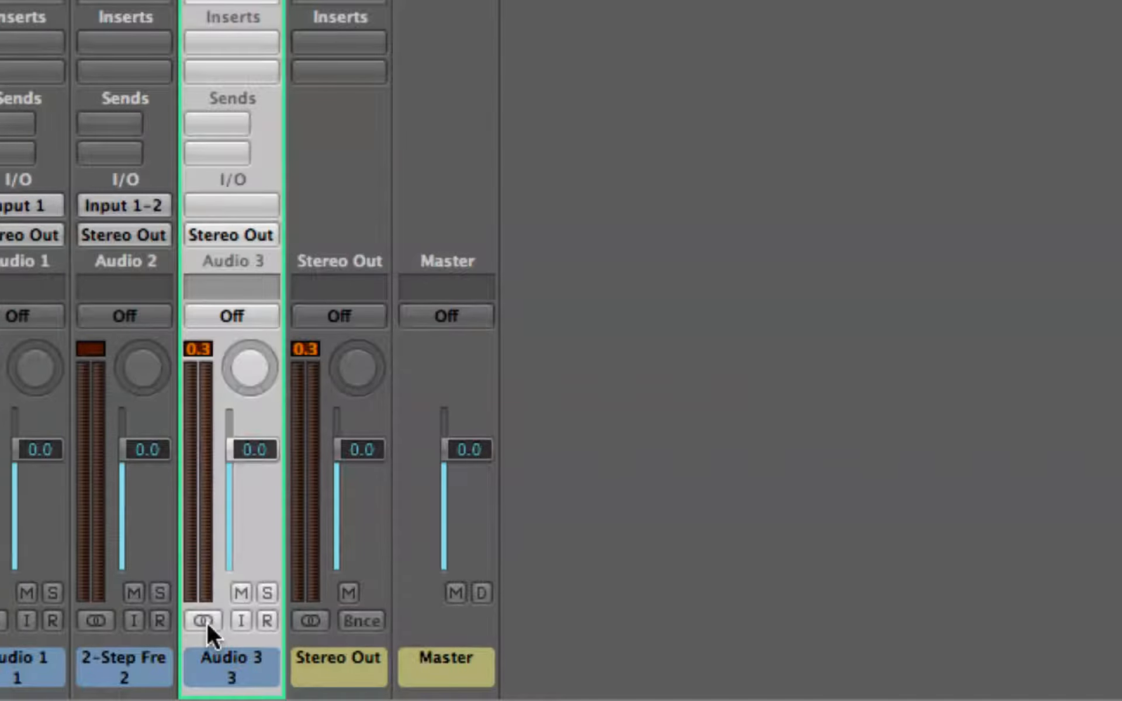
{"action": "left_click", "coordinate": [204, 621]}
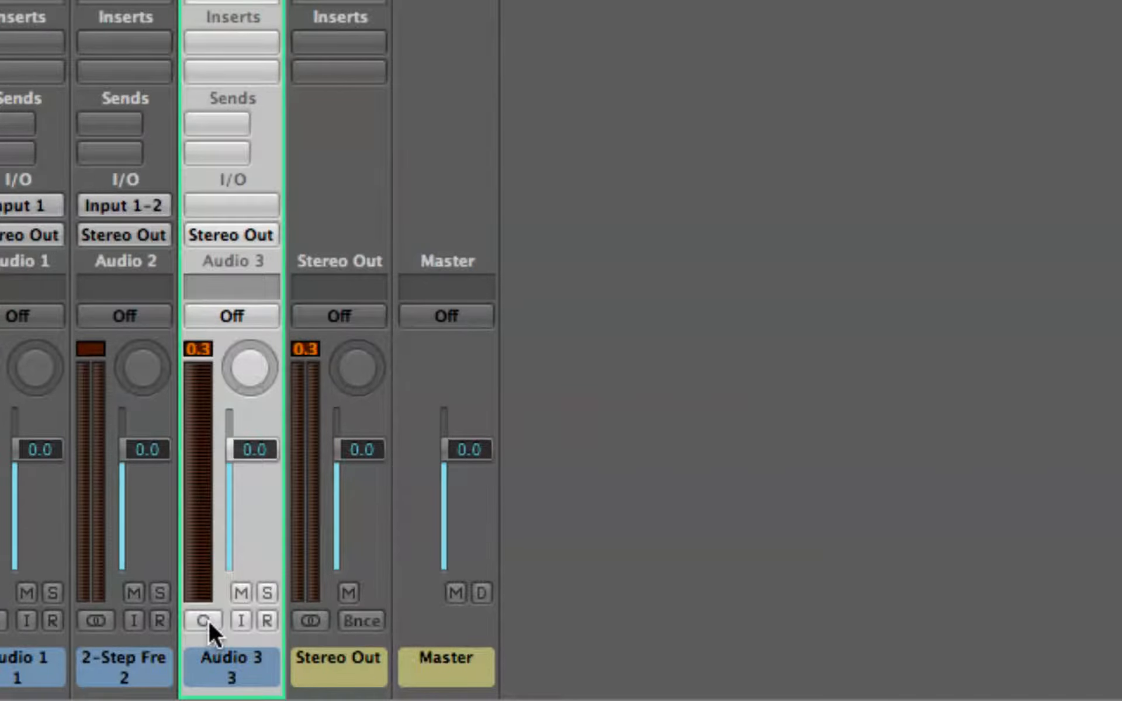
Step: Switch the 2-Step Freak Beat (Audio 2) channel strip from stereo to mono and select the Stereo Out strip
{"action": "left_click", "coordinate": [91, 619]}
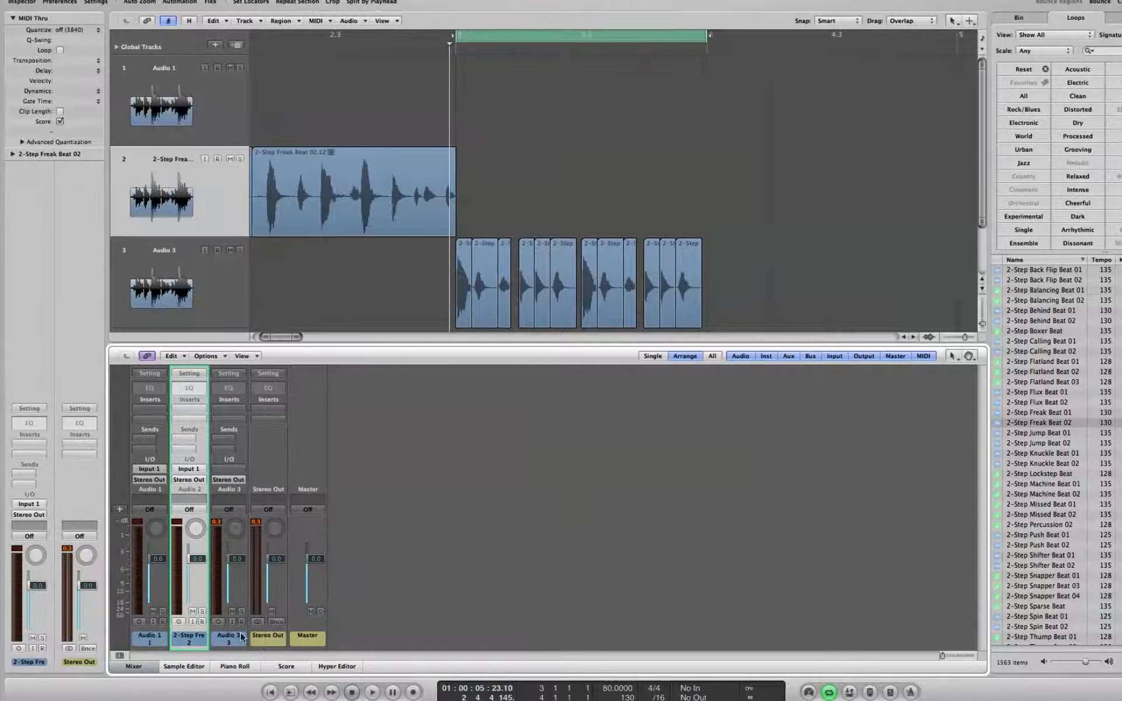
{"action": "left_click", "coordinate": [270, 636]}
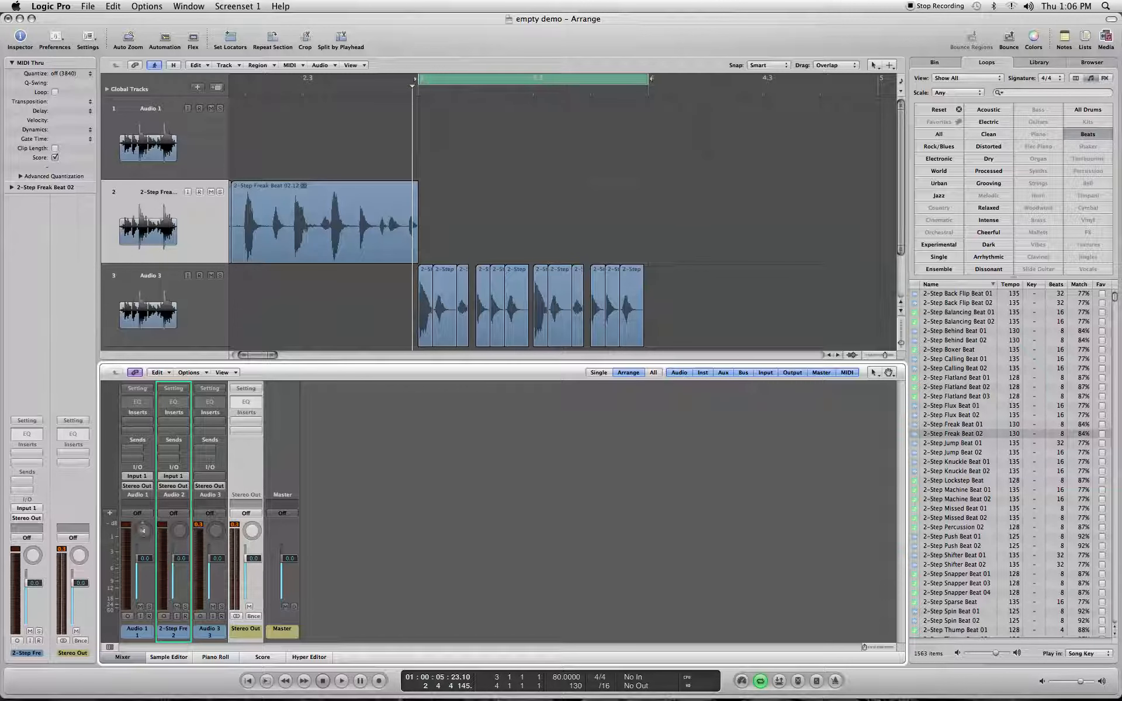
Step: Pan the Audio 1 channel strip to the left, to -64
{"action": "mouse_move", "coordinate": [142, 530]}
{"action": "left_mouse_down"}
{"action": "mouse_move", "coordinate": [143, 546]}
{"action": "mouse_move", "coordinate": [142, 530]}
{"action": "left_mouse_up"}
{"action": "right_click", "coordinate": [143, 532]}
{"action": "left_click", "coordinate": [142, 532]}
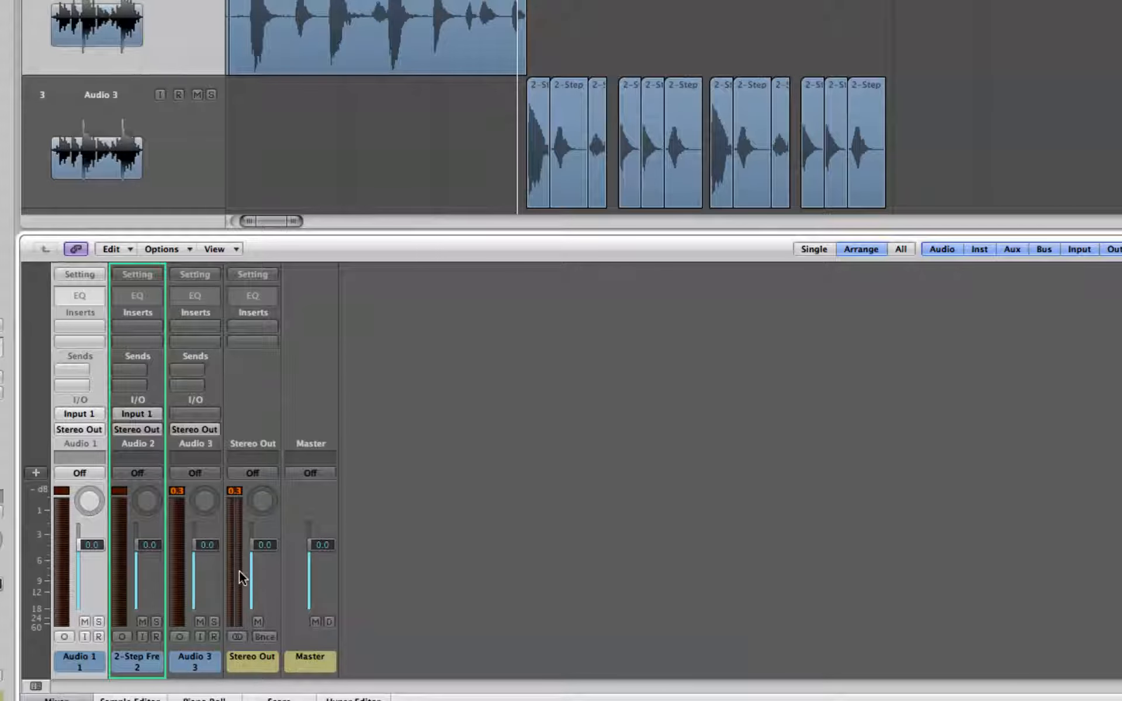
{"action": "left_click_drag", "start_coordinate": [89, 501], "coordinate": [89, 526]}
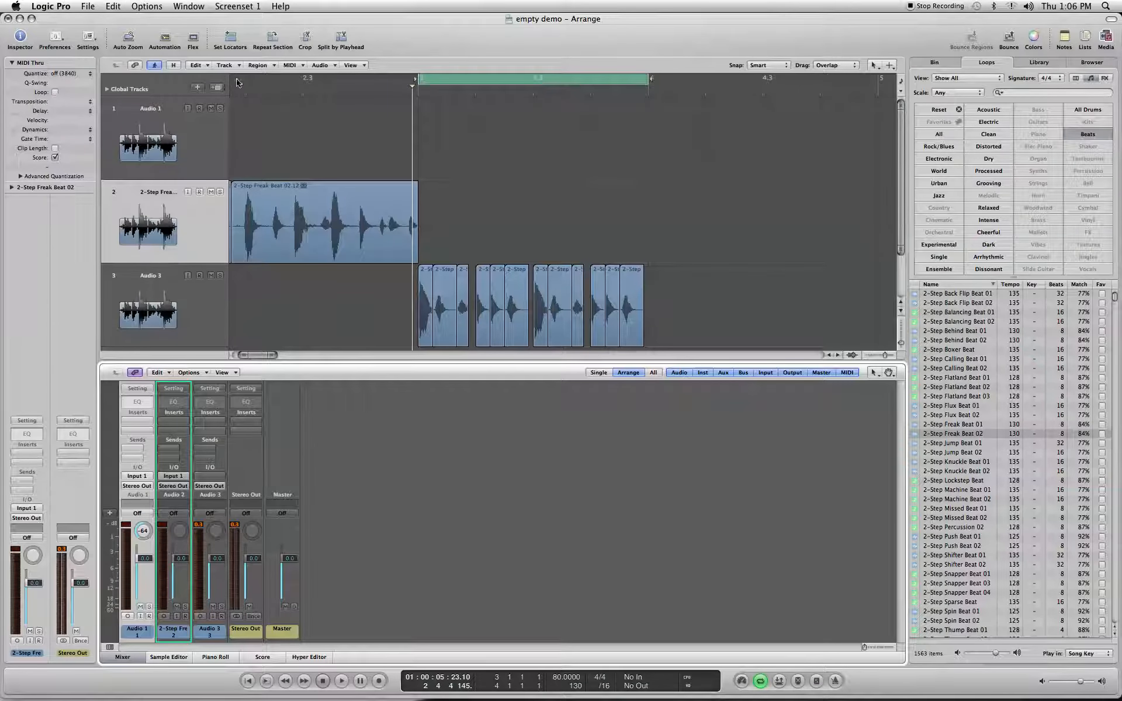
Step: Set the cycle range to span the unsliced 2-Step Freak Beat region on track 2, ending at bar 3
{"action": "left_click_drag", "start_coordinate": [237, 79], "coordinate": [423, 98]}
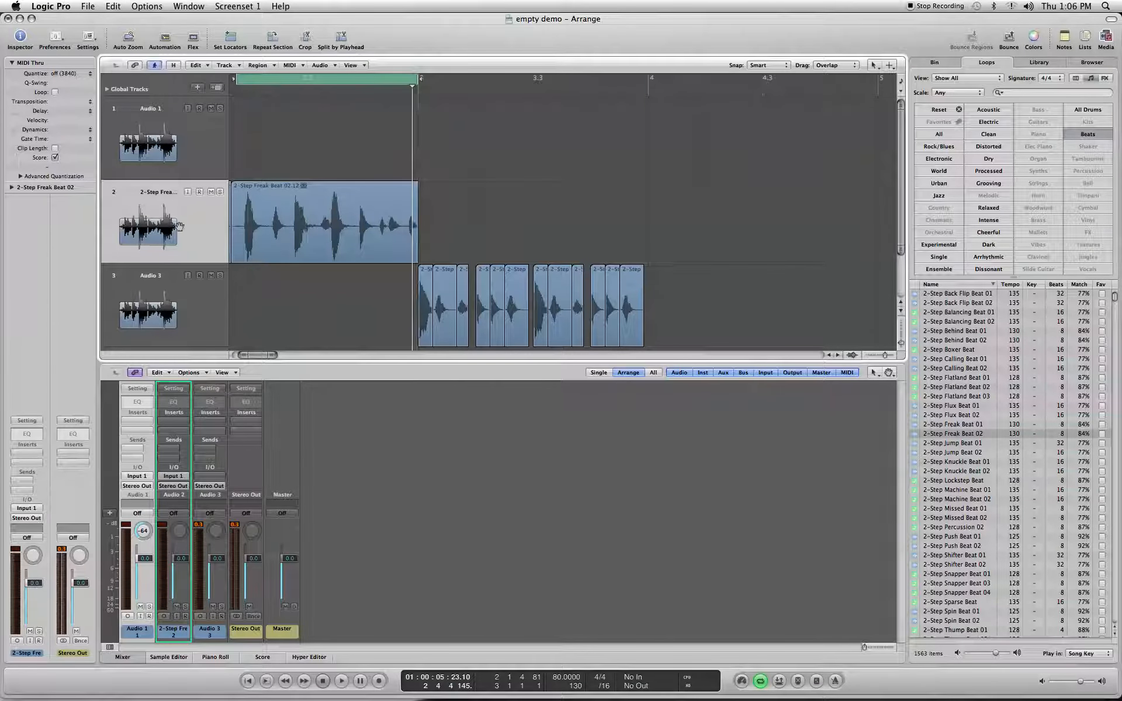
Step: Reset the Audio 1 strip's pan to centre, set its group assignment to No Group, and close the group settings
{"action": "left_click", "coordinate": [144, 505]}
{"action": "left_click", "coordinate": [145, 524]}
{"action": "left_click", "coordinate": [138, 504]}
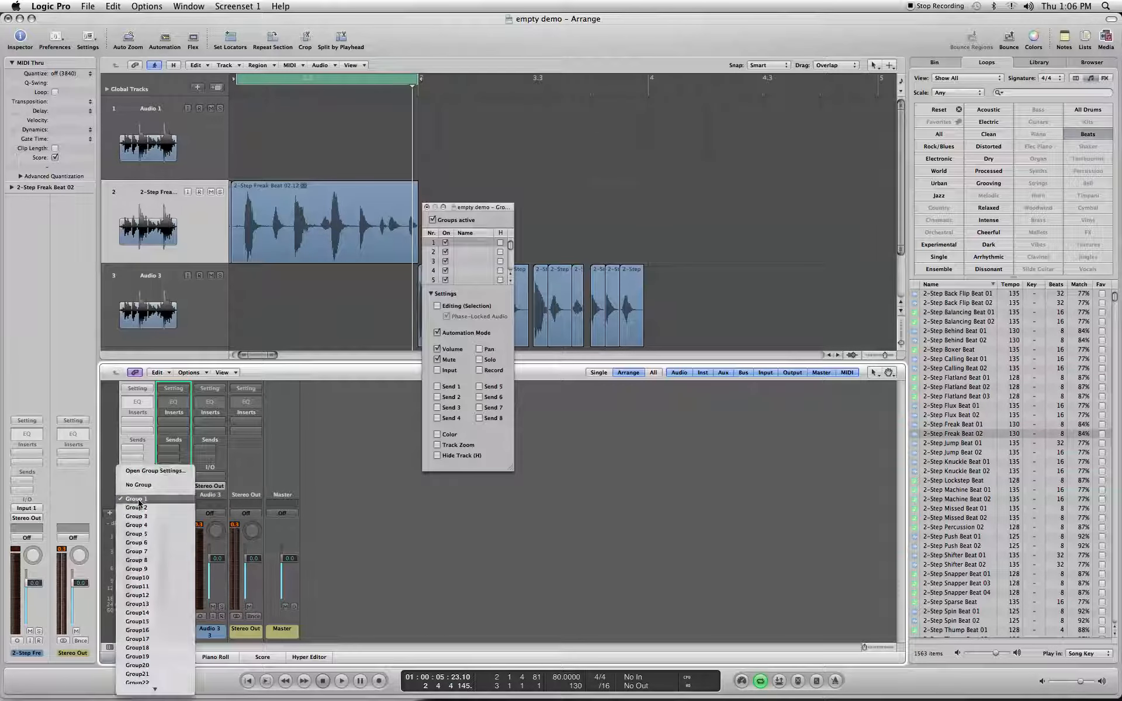
{"action": "left_click", "coordinate": [144, 488]}
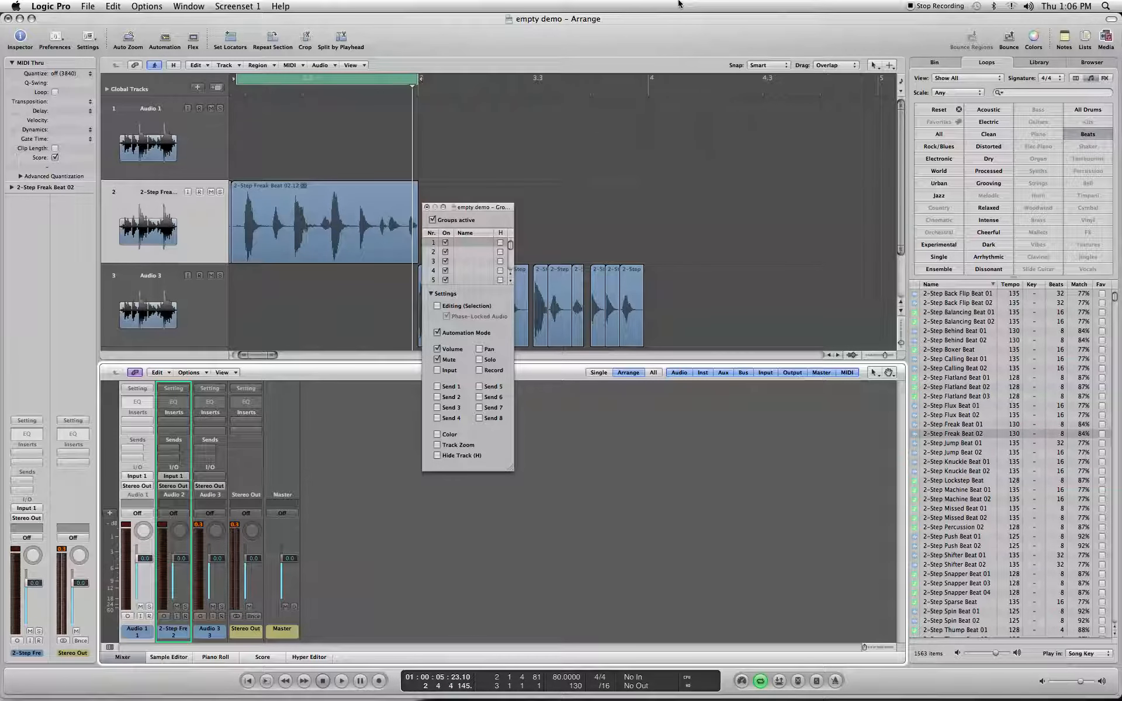
{"action": "left_click", "coordinate": [427, 207]}
Step: Play the cycled beat while panning the Audio 2 strip to about -40 and +63, resetting its pan to centre and stopping playback
{"action": "key", "text": "space"}
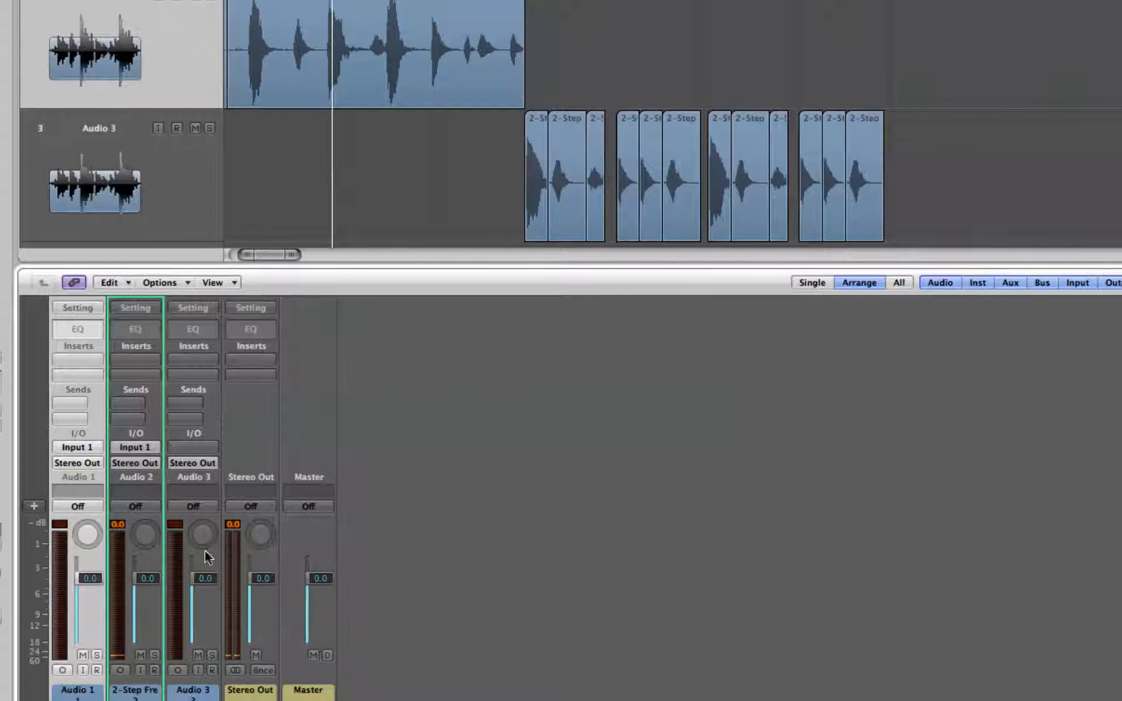
{"action": "left_click_drag", "start_coordinate": [158, 542], "coordinate": [157, 579]}
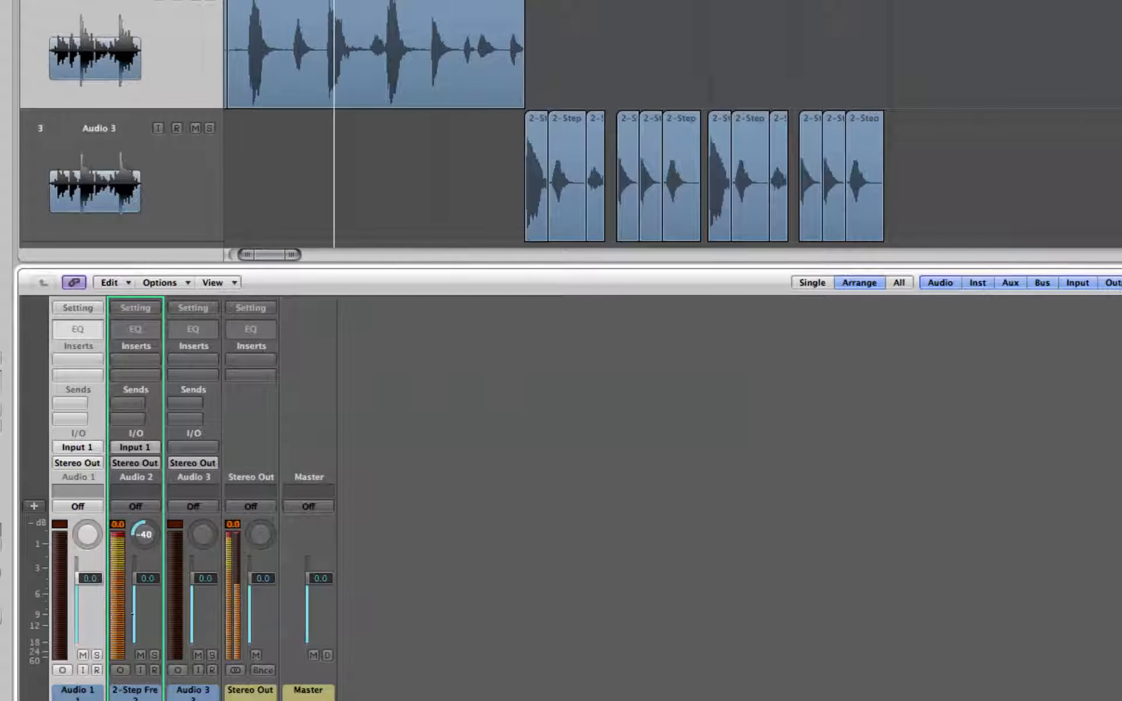
{"action": "left_click_drag", "start_coordinate": [123, 657], "coordinate": [109, 402]}
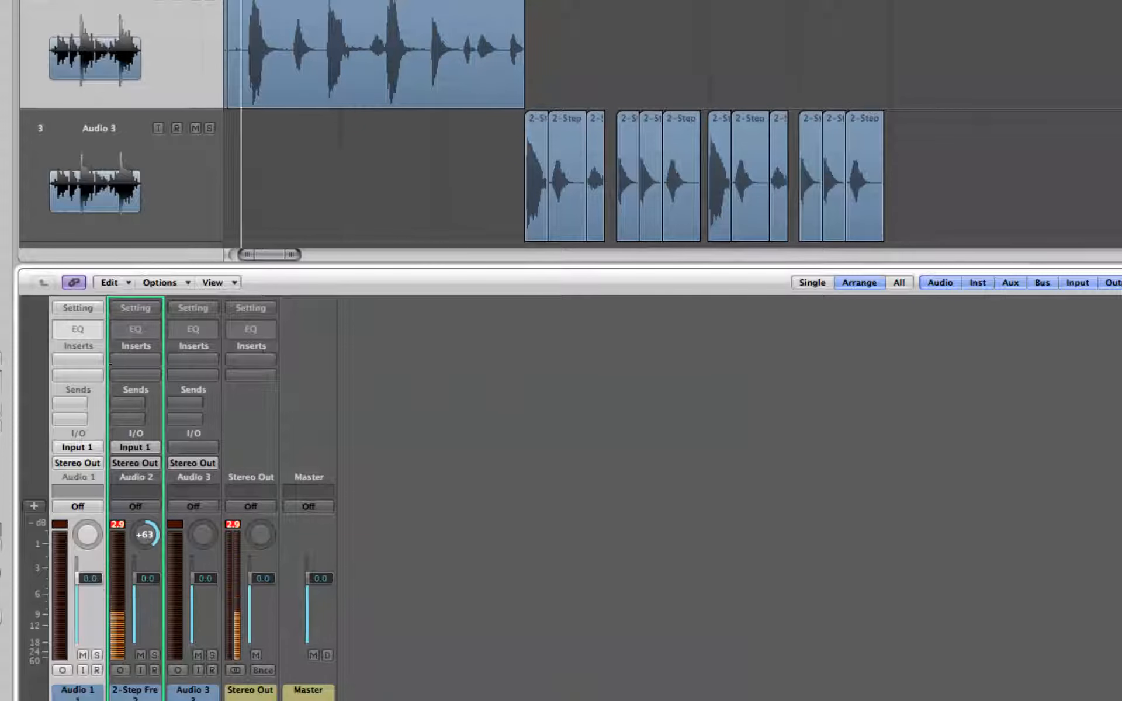
{"action": "left_click", "coordinate": [145, 535], "text": "alt"}
{"action": "key", "text": "space"}
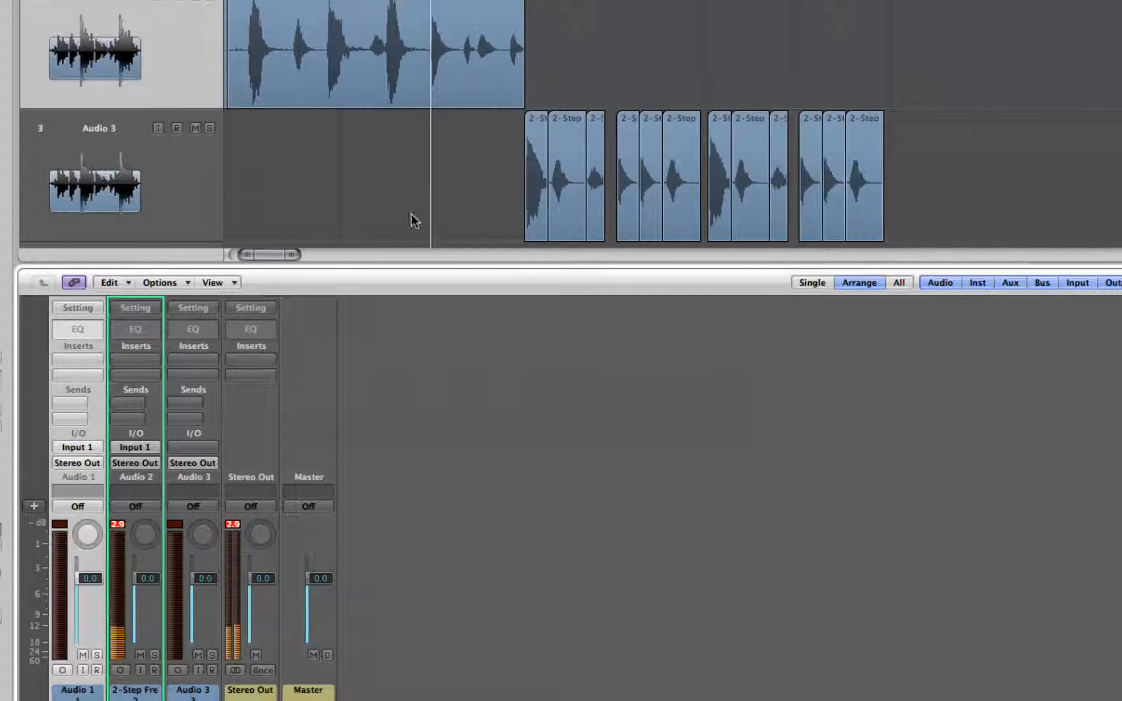
Step: Turn off Cycle mode in the Arrange window
{"action": "key", "text": "ctrl+Down"}
{"action": "key", "text": "ctrl+Down"}
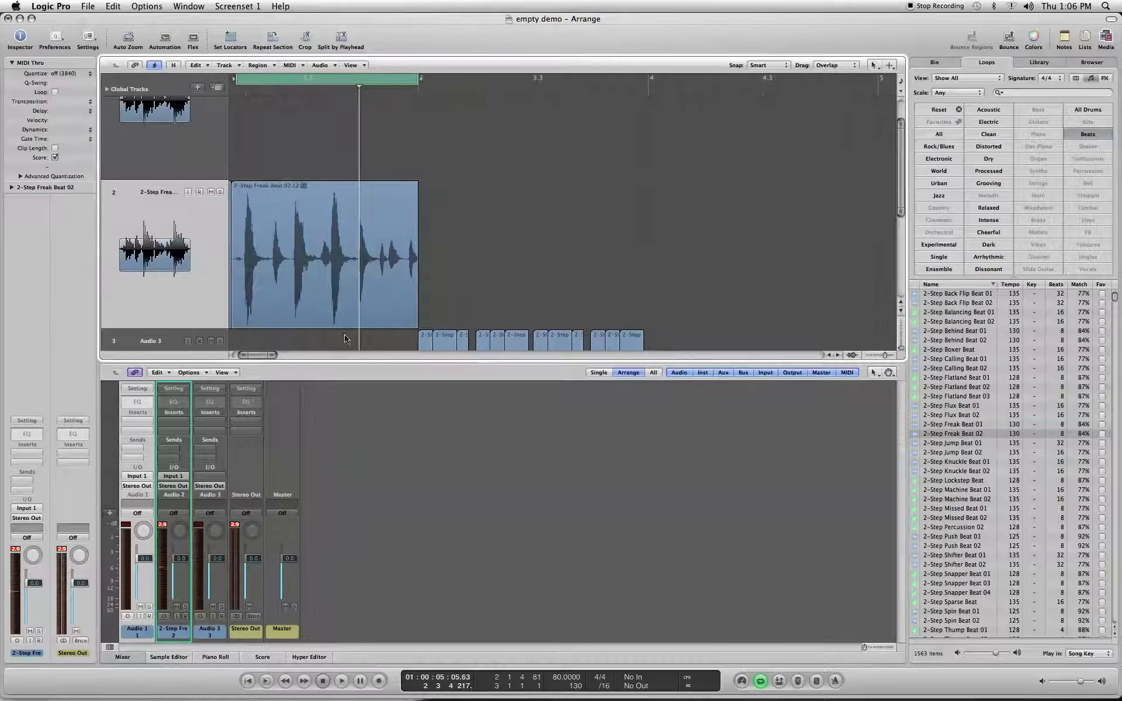
{"action": "key", "text": "c"}
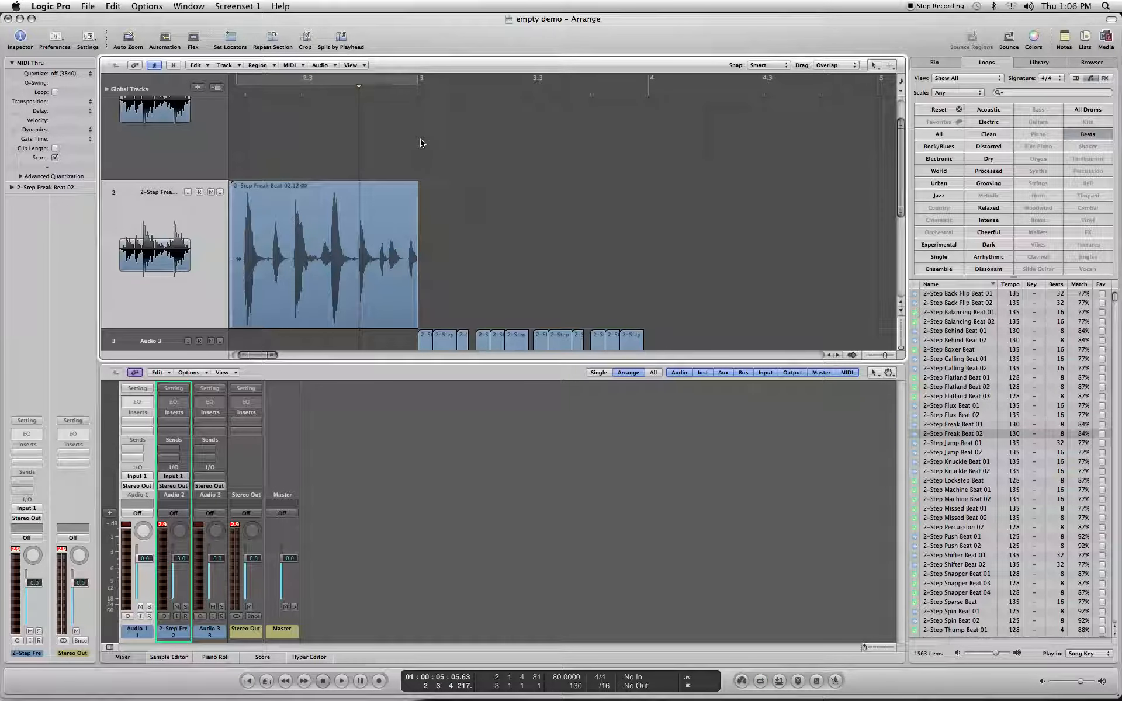